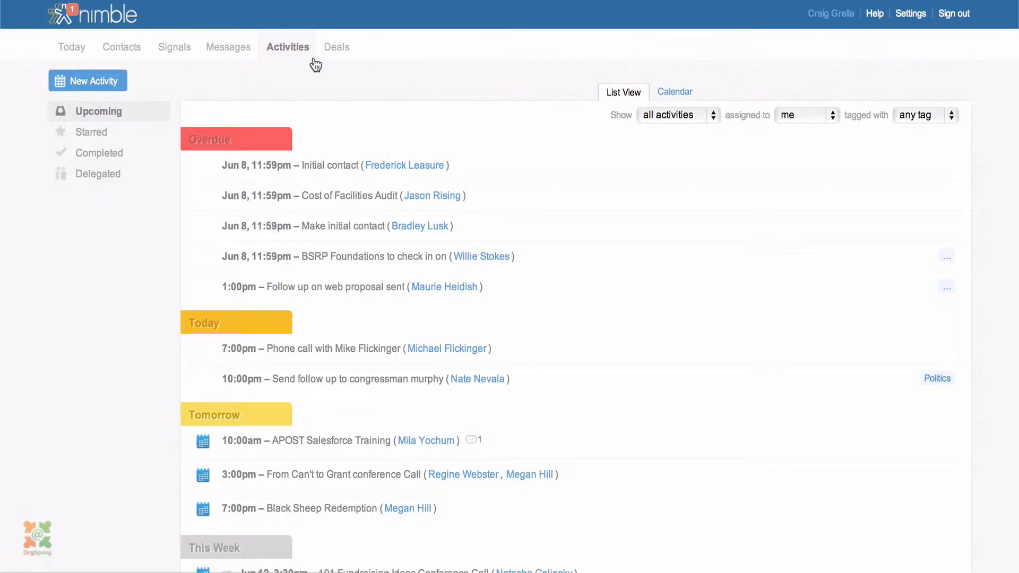
Start a new task titled 'Sample Task' with the description 'Make a phone call'
click(122, 85)
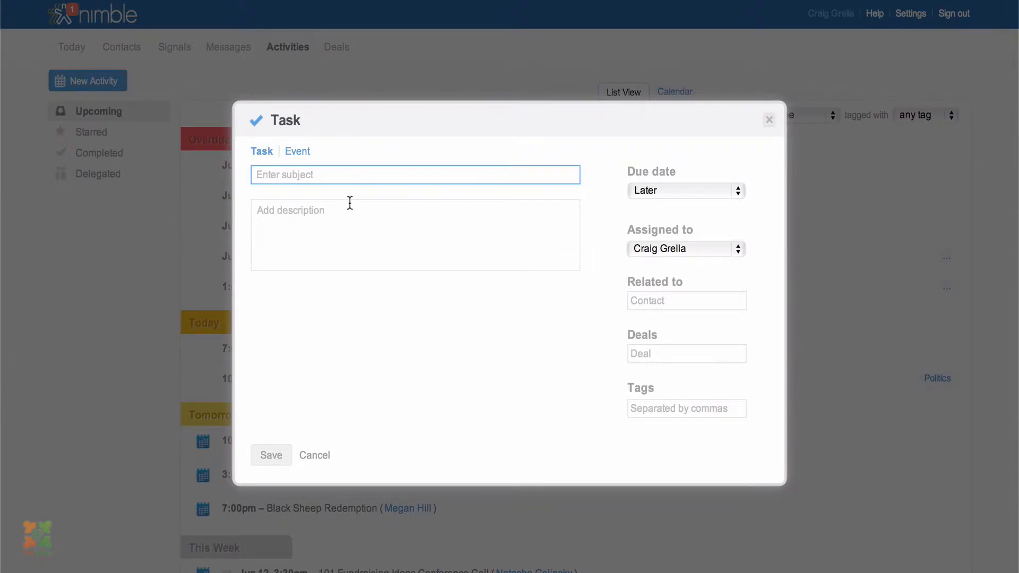
text(Sample Task)
key(Tab)
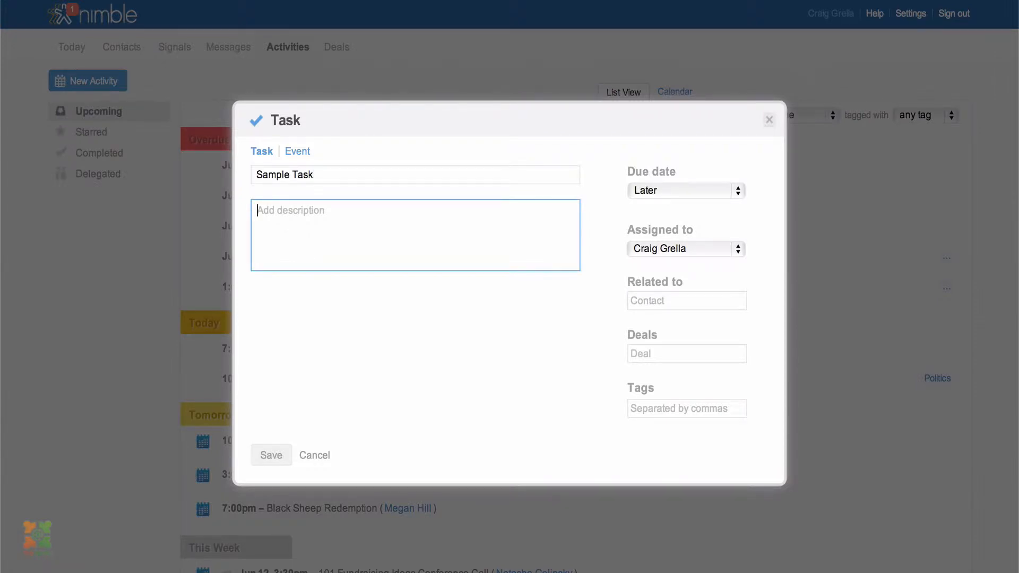
text(Make a phone call)
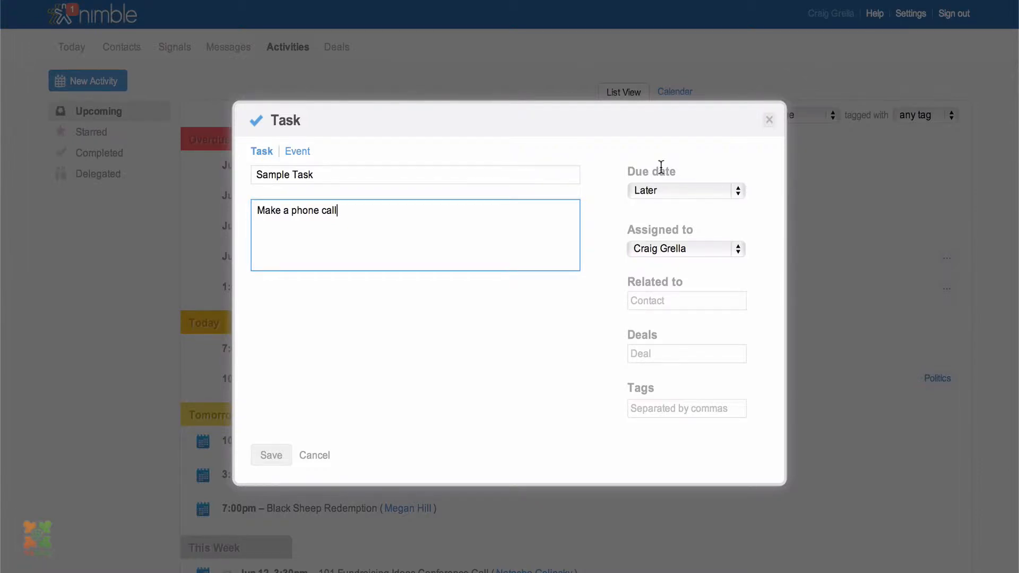
Choose Today as the task's due date after trying the Specific Date/Time calendar
click(739, 192)
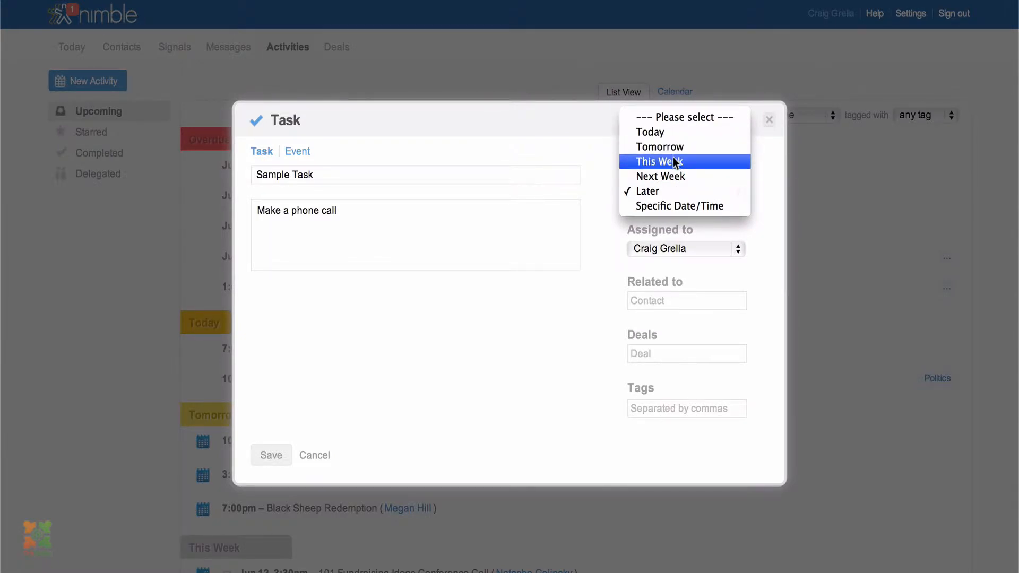
click(675, 204)
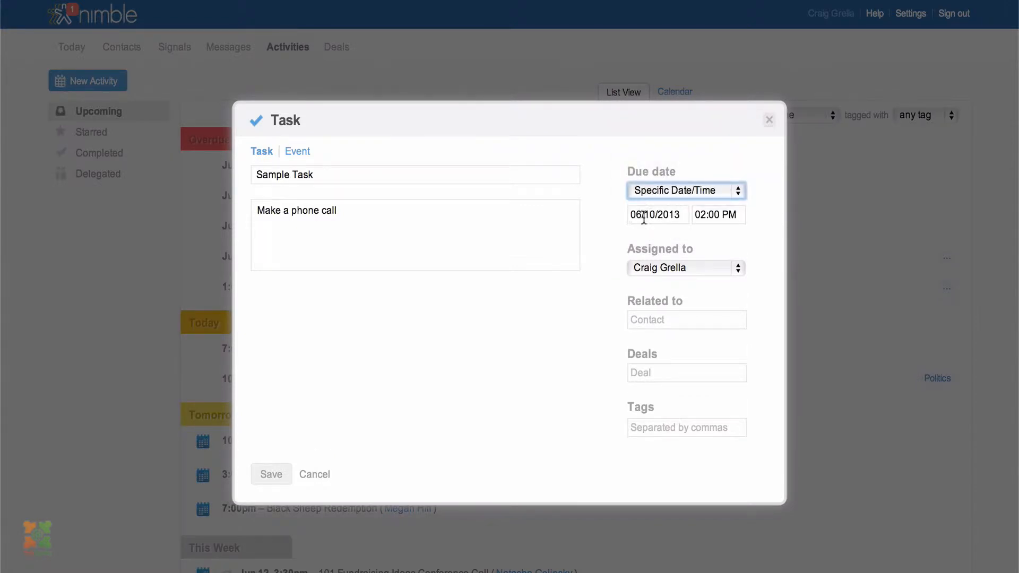
click(643, 217)
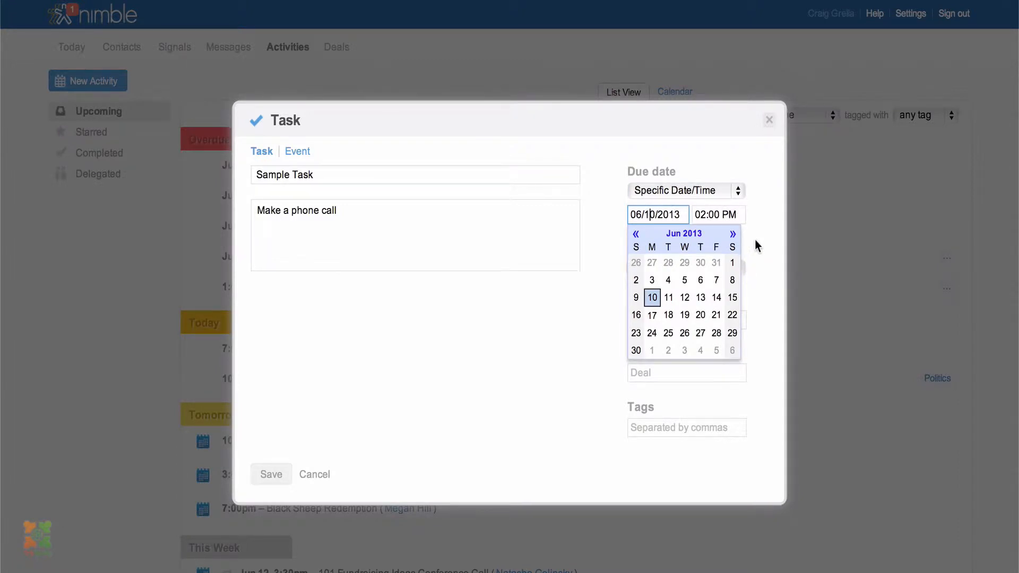
click(745, 157)
click(721, 191)
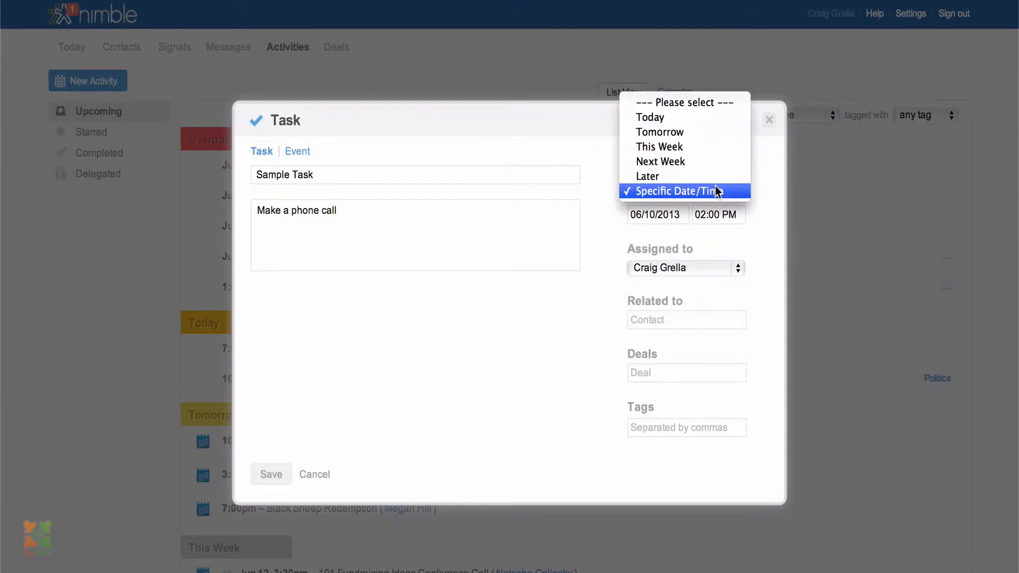
click(692, 116)
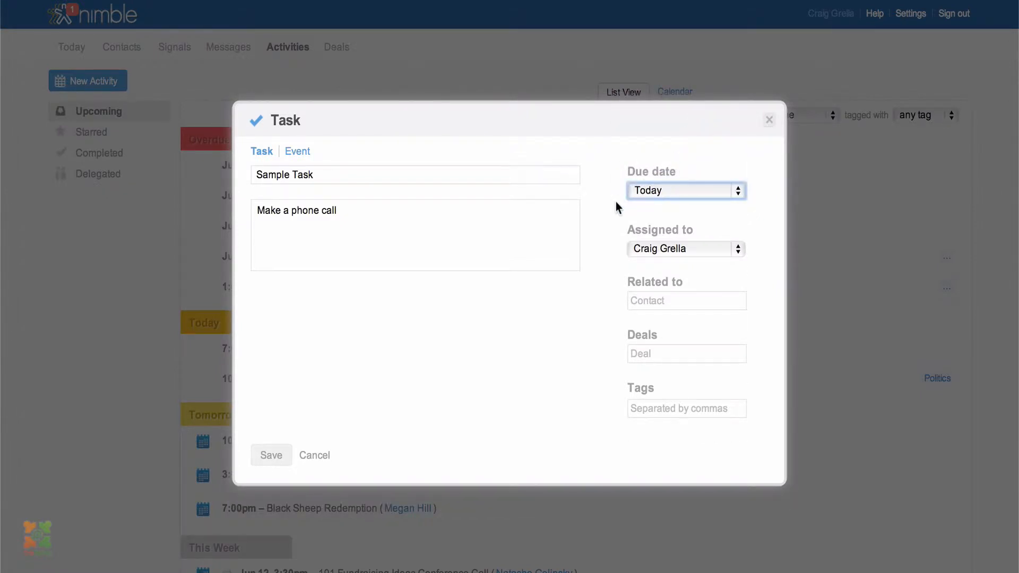
Move the task form down-right over the activity list and change its due date to Tomorrow
drag(492, 106, 672, 175)
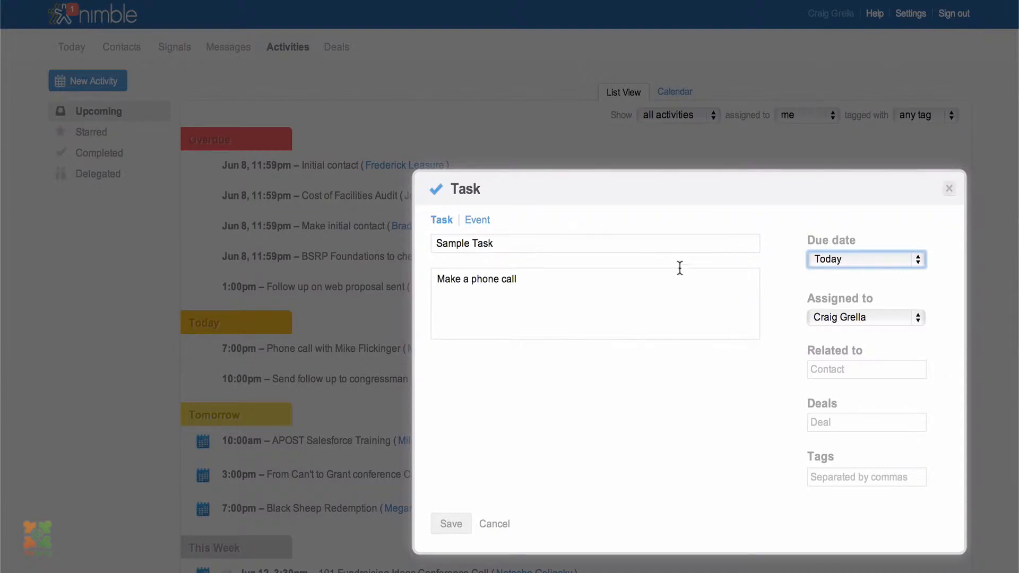
click(852, 254)
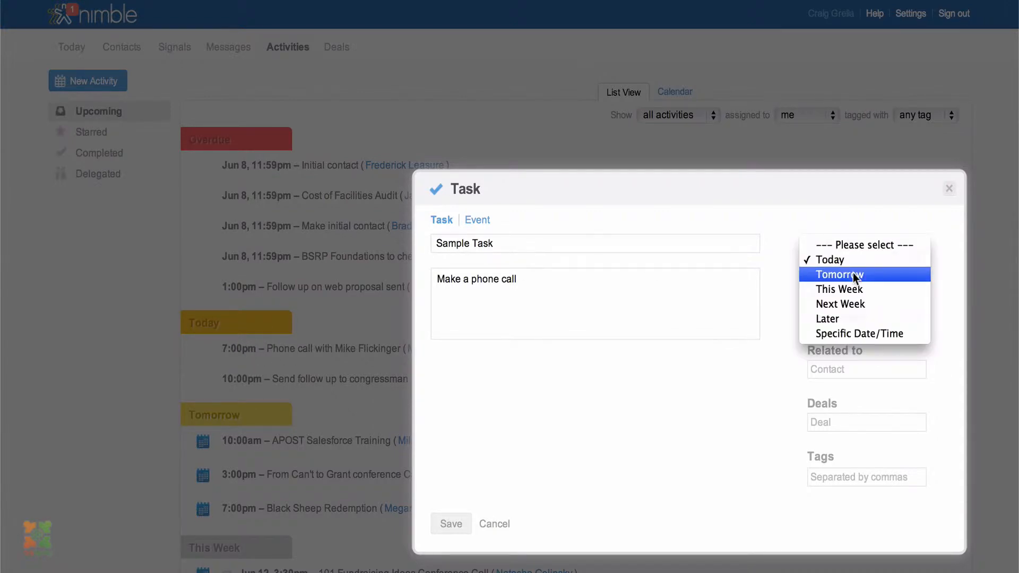
click(854, 274)
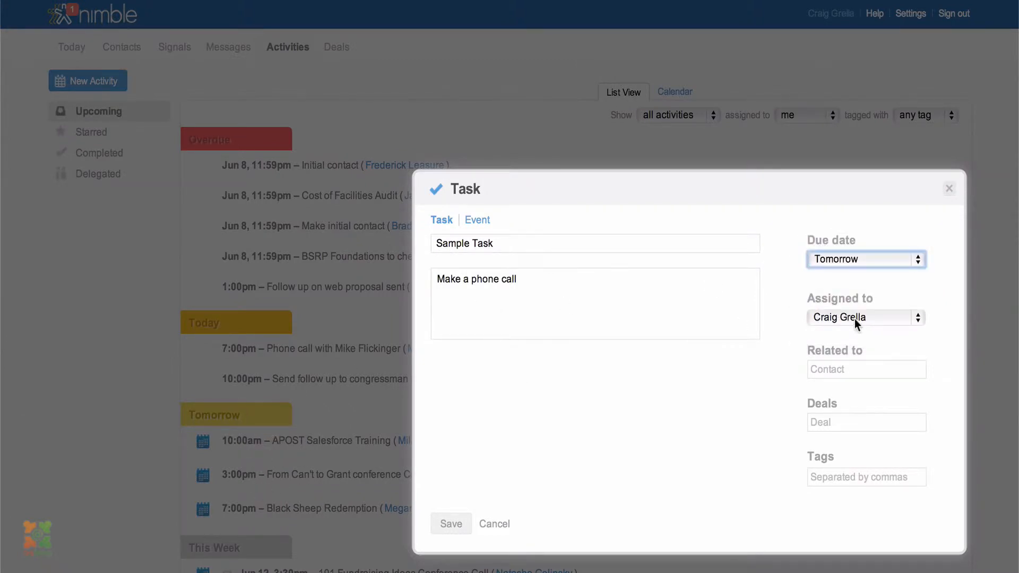
click(847, 263)
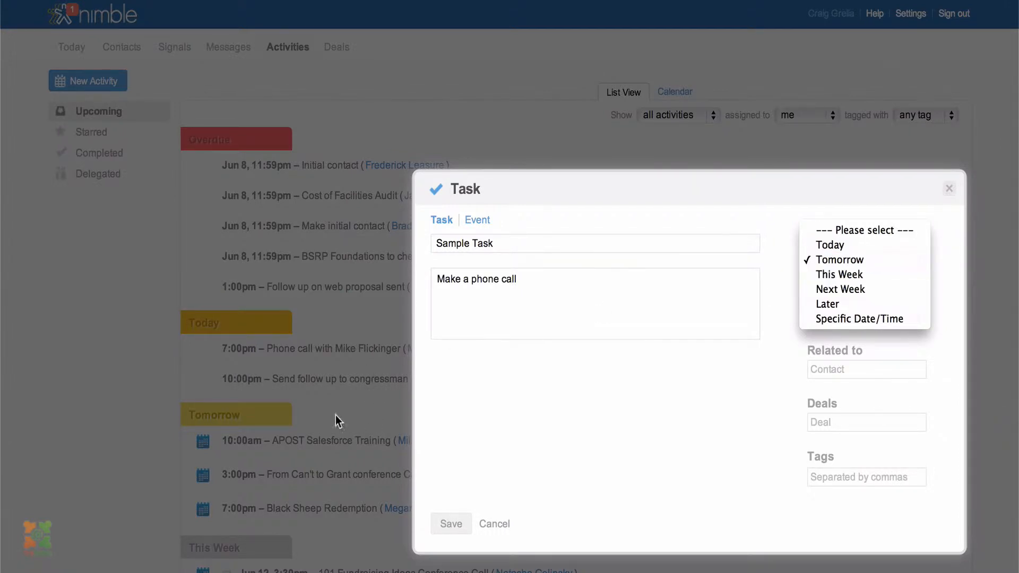
click(949, 194)
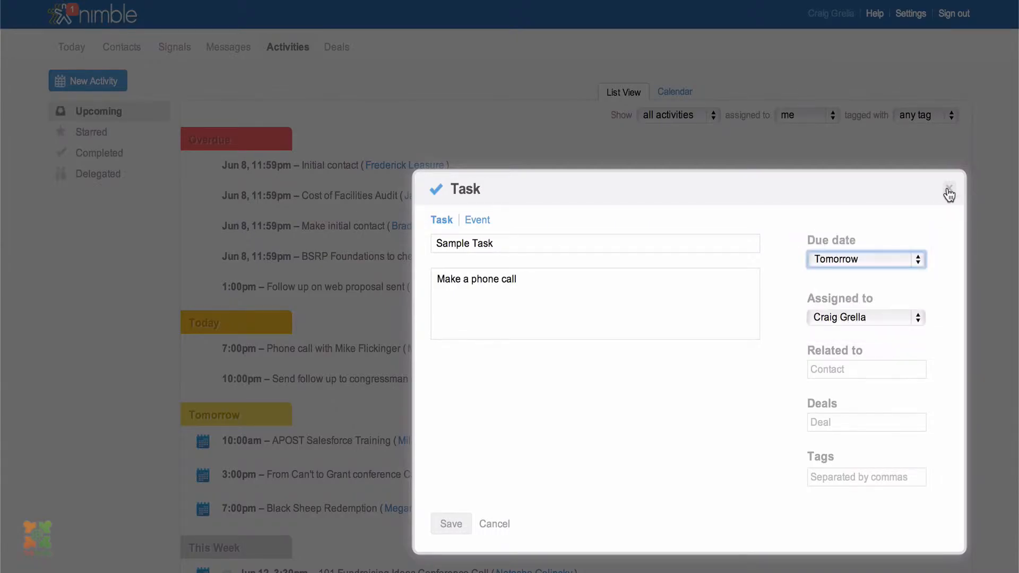
Close the unsaved task form and scroll the Upcoming activities list down and back up
click(949, 194)
scroll(505, 349, down, 5)
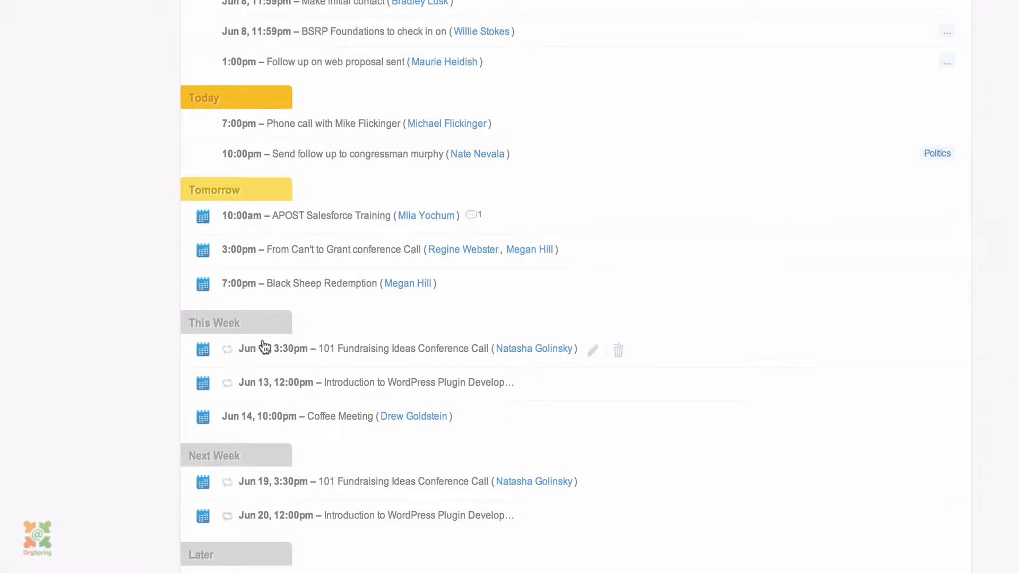
scroll(246, 447, down, 1)
scroll(246, 449, down, 3)
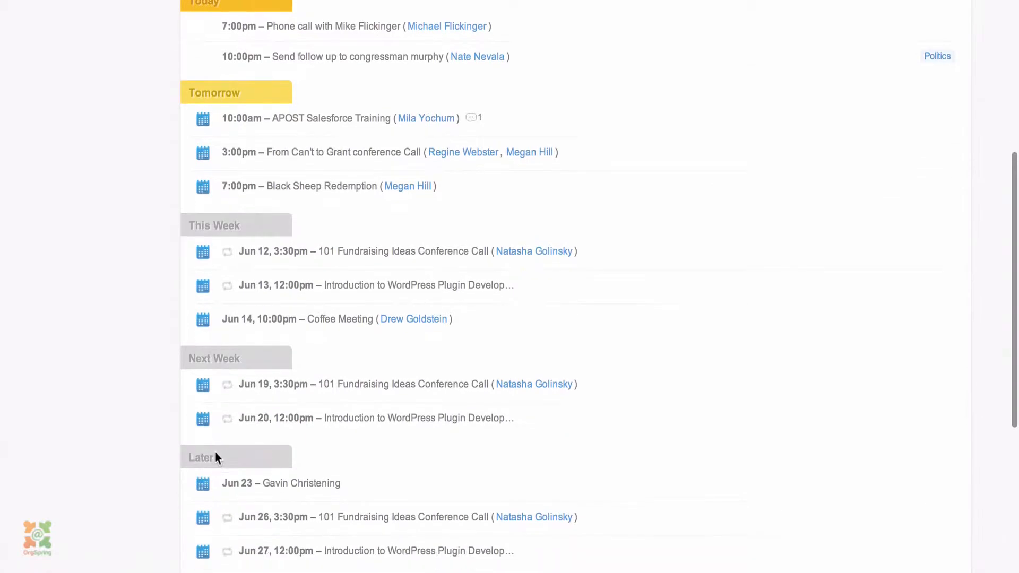
scroll(282, 483, down, 1)
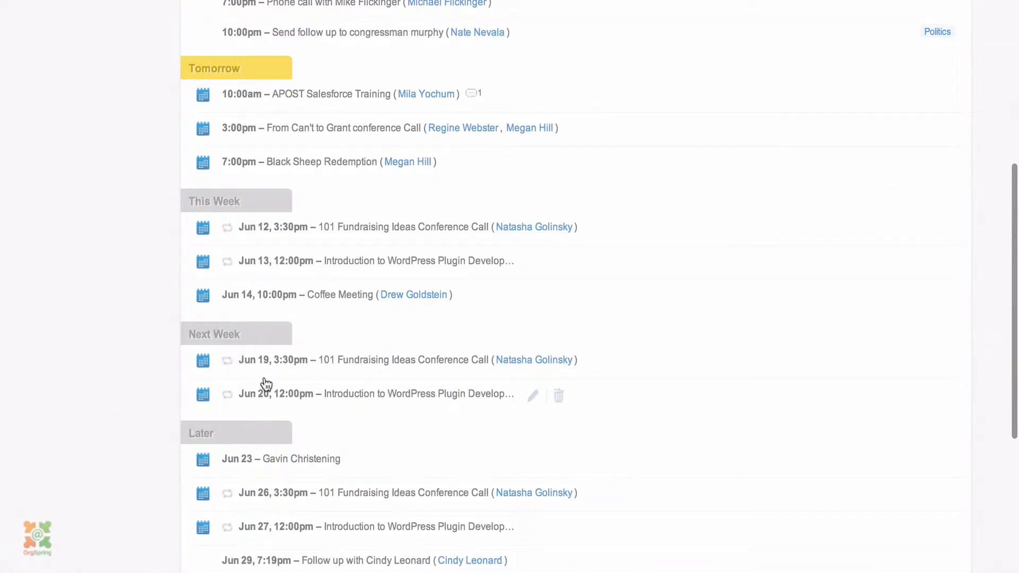
scroll(264, 387, up, 8)
scroll(266, 384, up, 2)
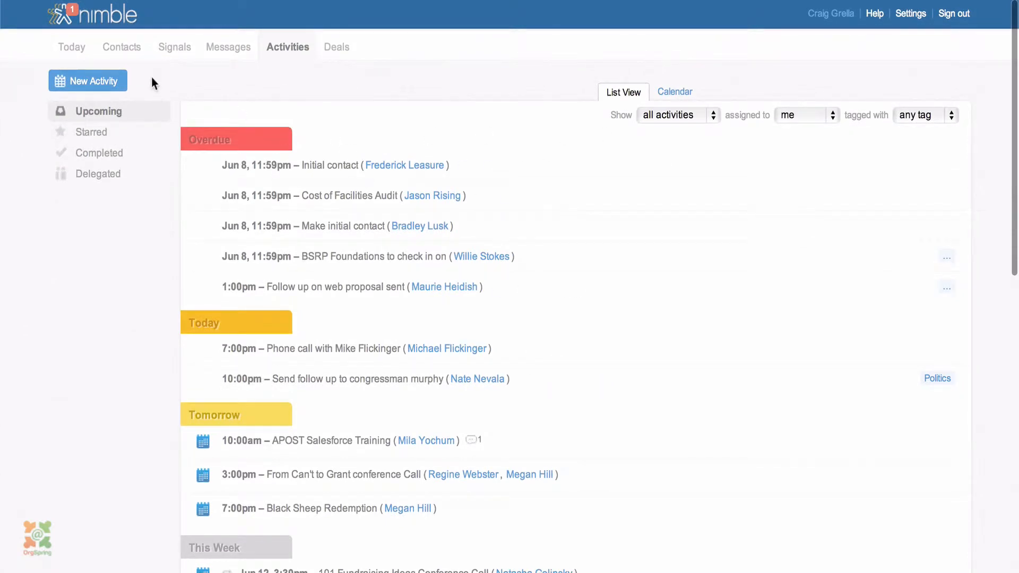
Create a task 'Sample Task' described as 'This is a sample task', keeping due date Later
click(113, 84)
text(Sample Task)
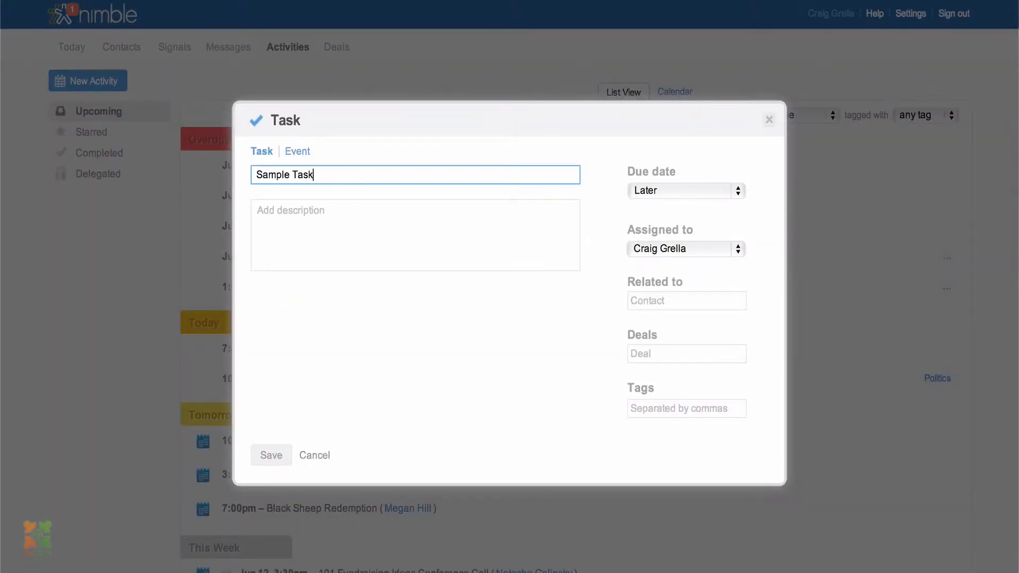
key(Tab)
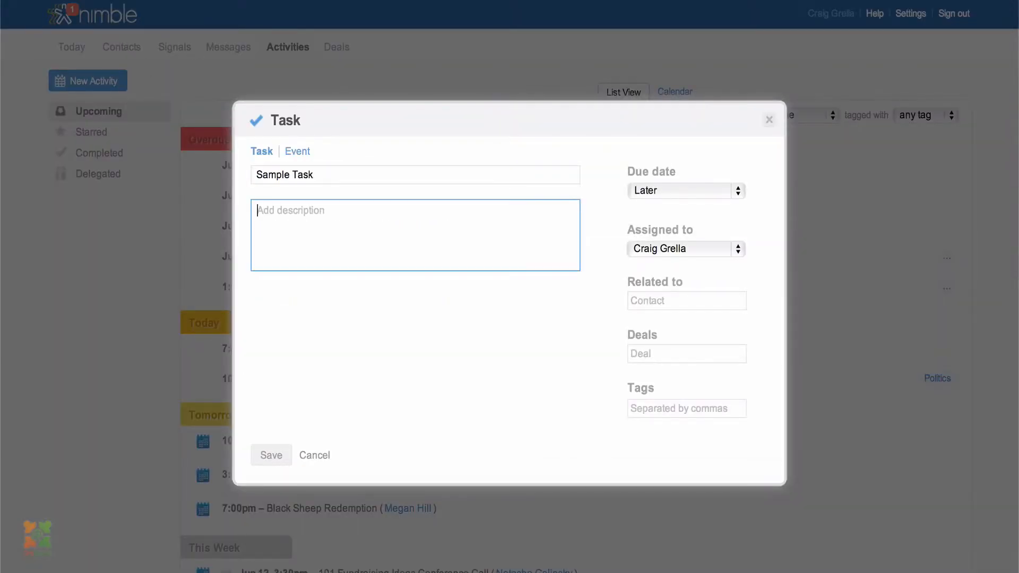
text(This is a sample task)
click(704, 204)
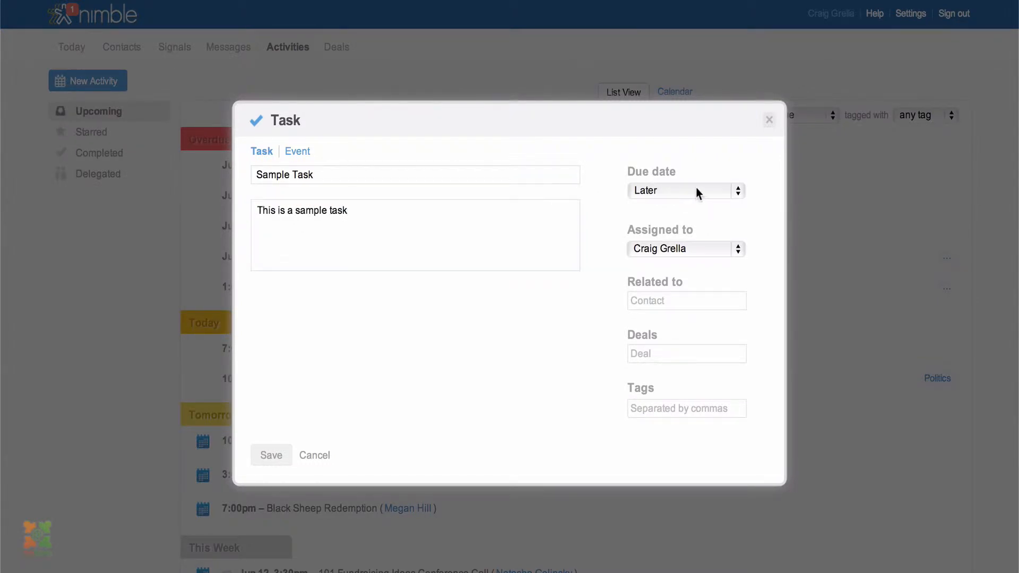
click(695, 192)
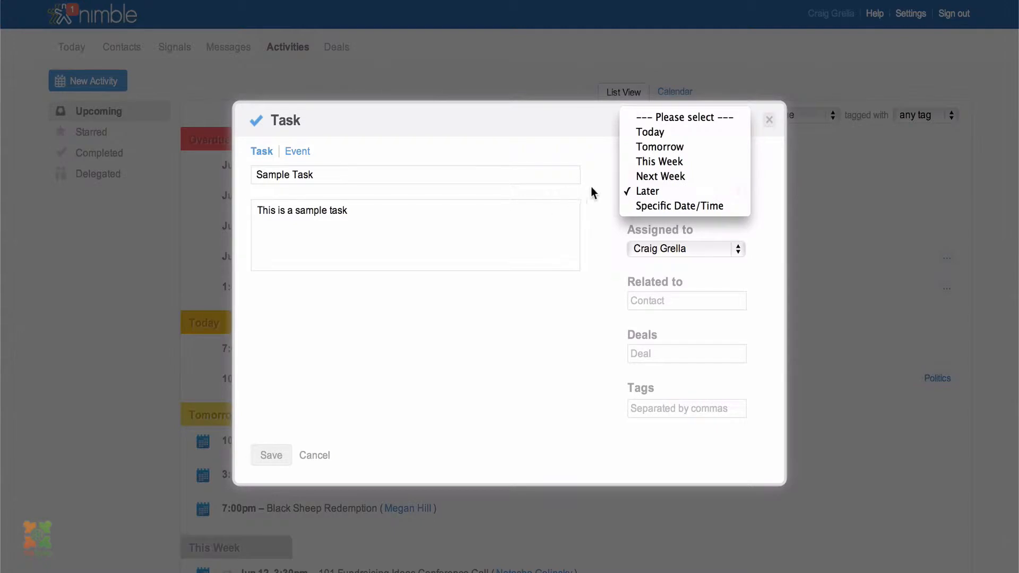
click(664, 191)
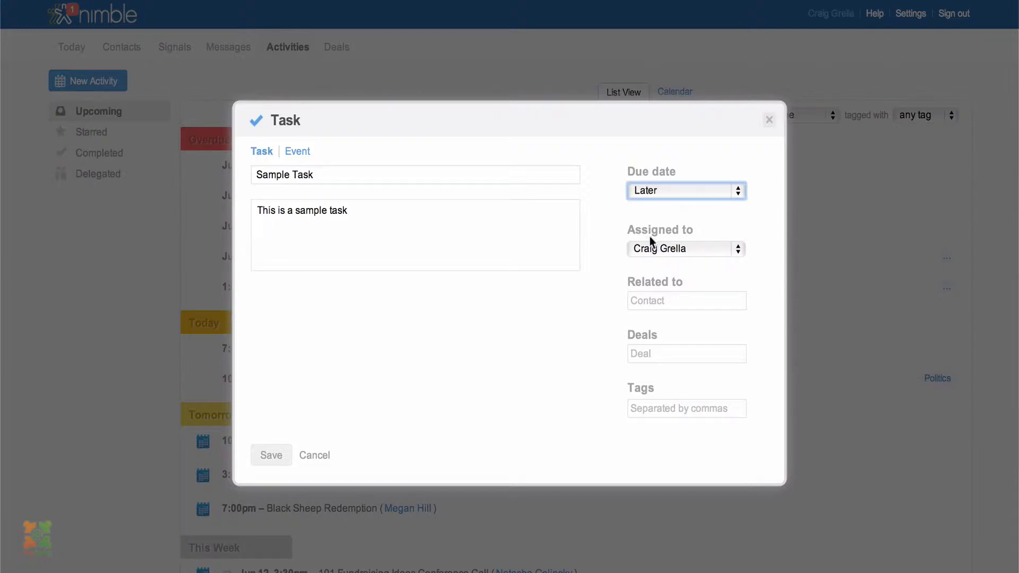
click(678, 300)
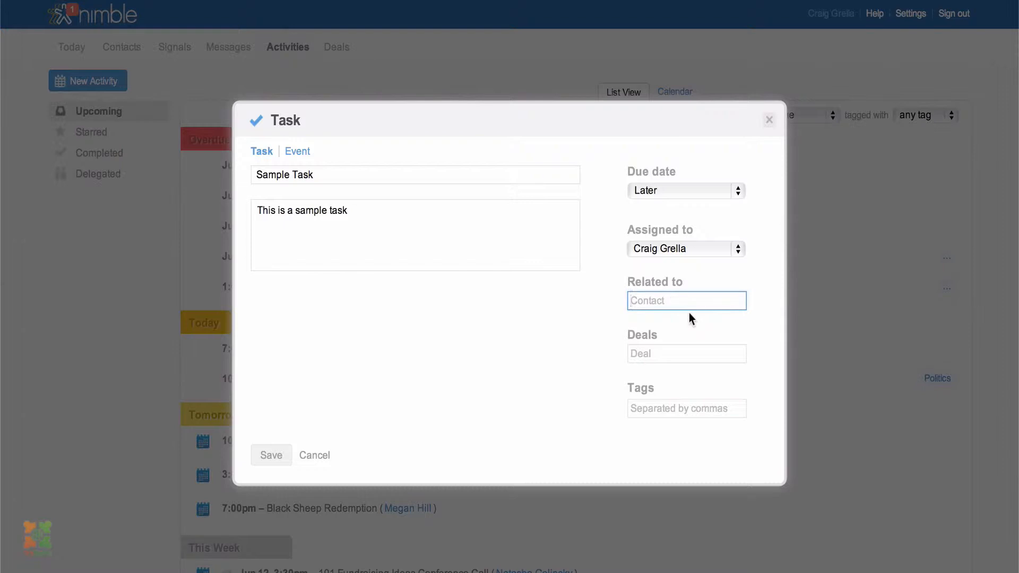
Link Sample Task to the suggested contact in Related to and save it
text(craig)
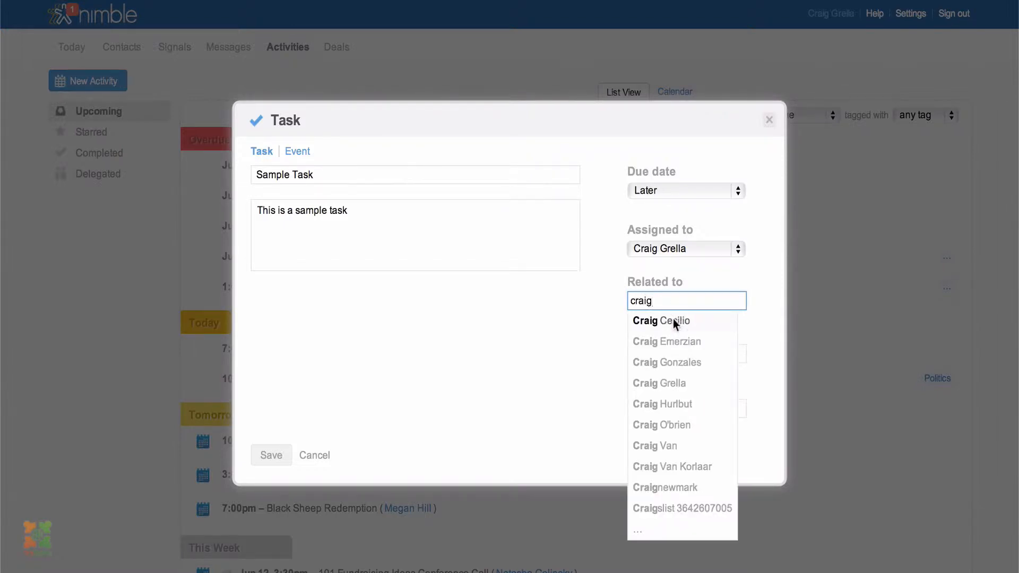
click(655, 321)
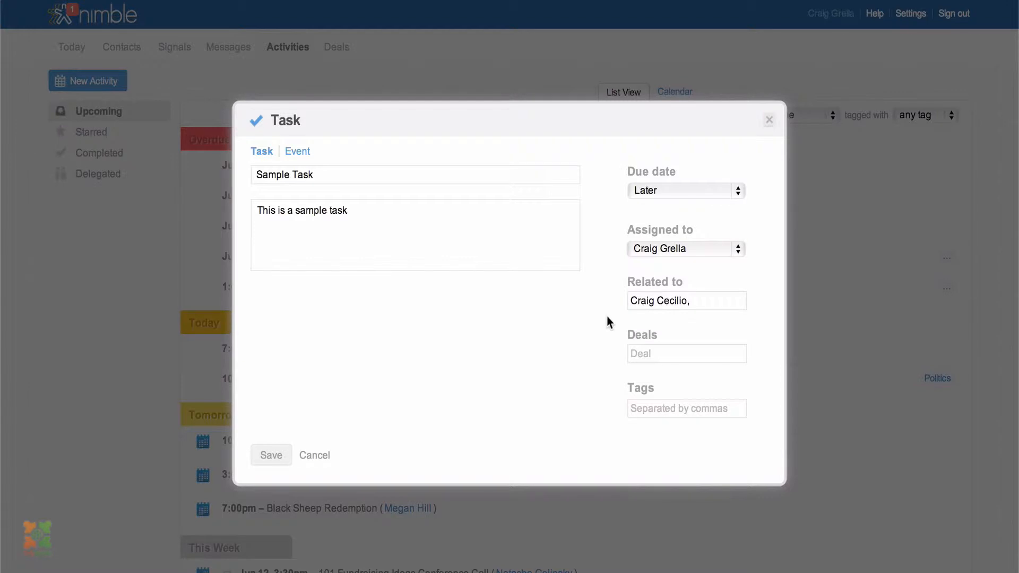
click(656, 408)
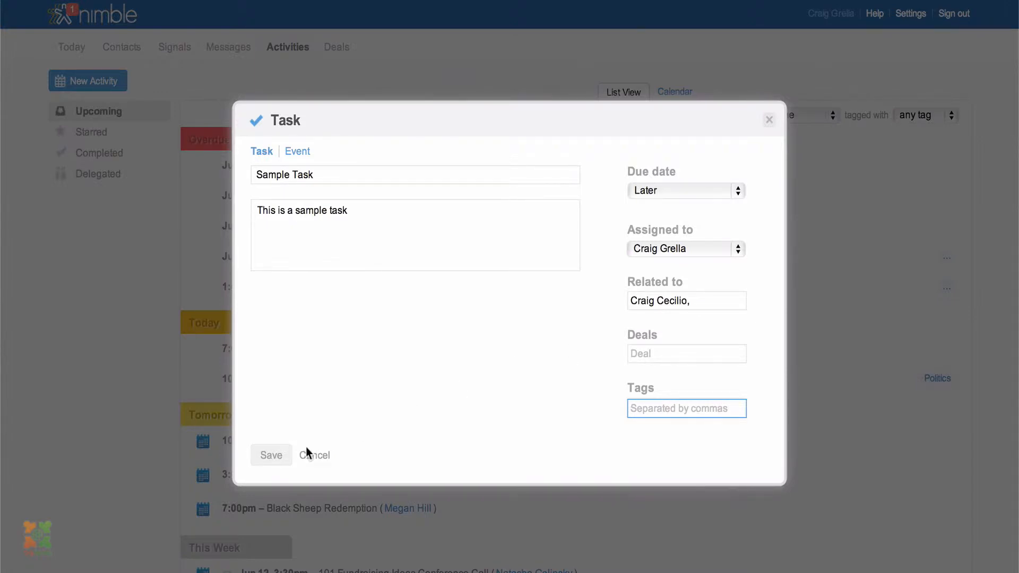
click(276, 461)
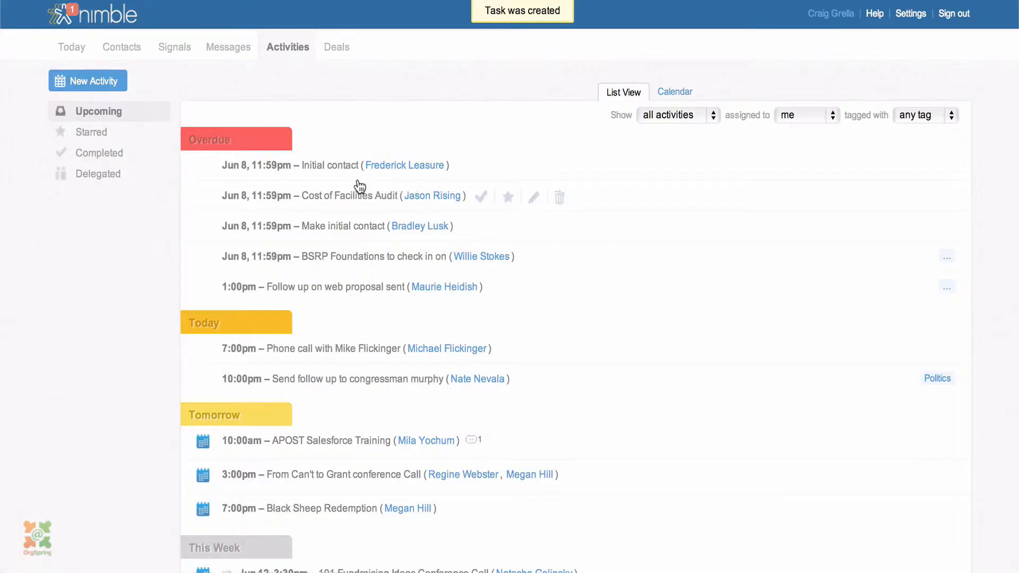
Start a new event 'Sample Event' described 'Training', keeping 02:00 PM to 03:00 PM timing
click(105, 82)
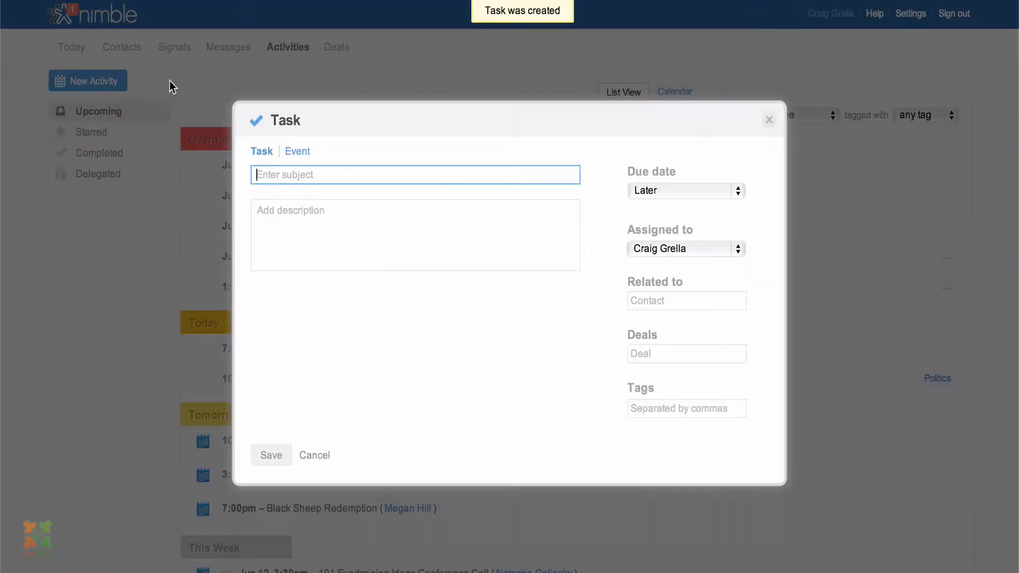
click(298, 153)
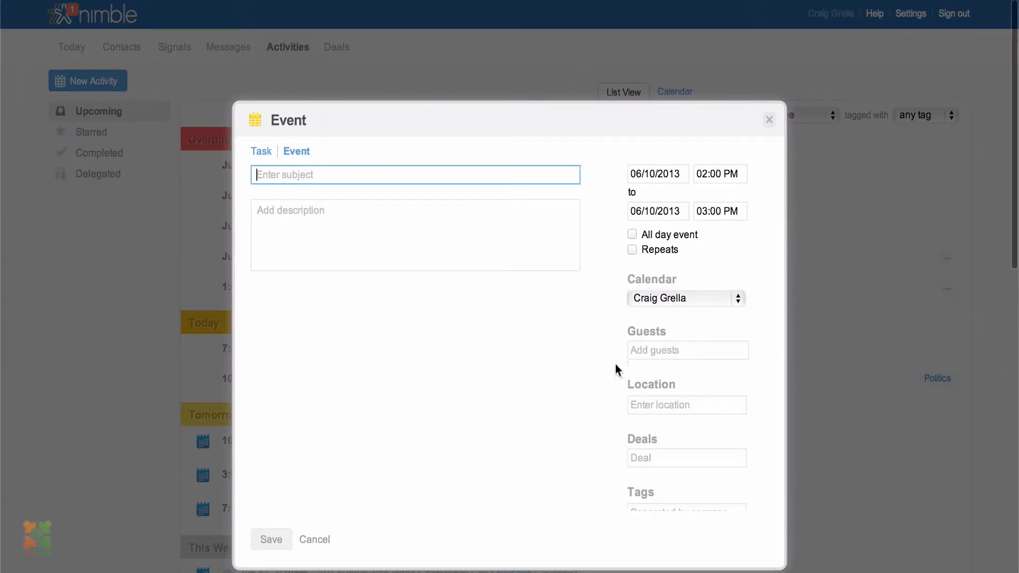
text(Samp)
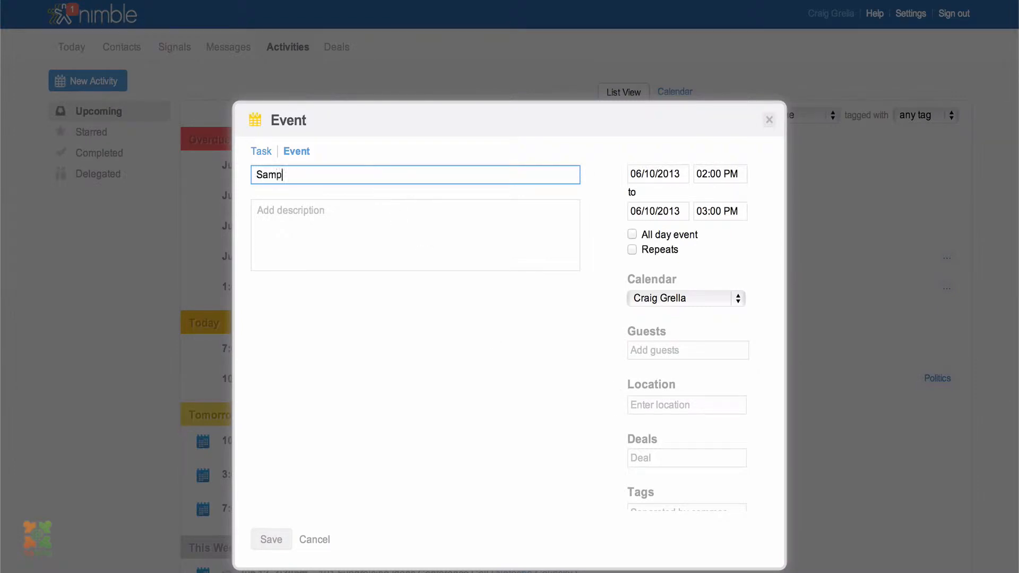
text(le Event)
key(Tab)
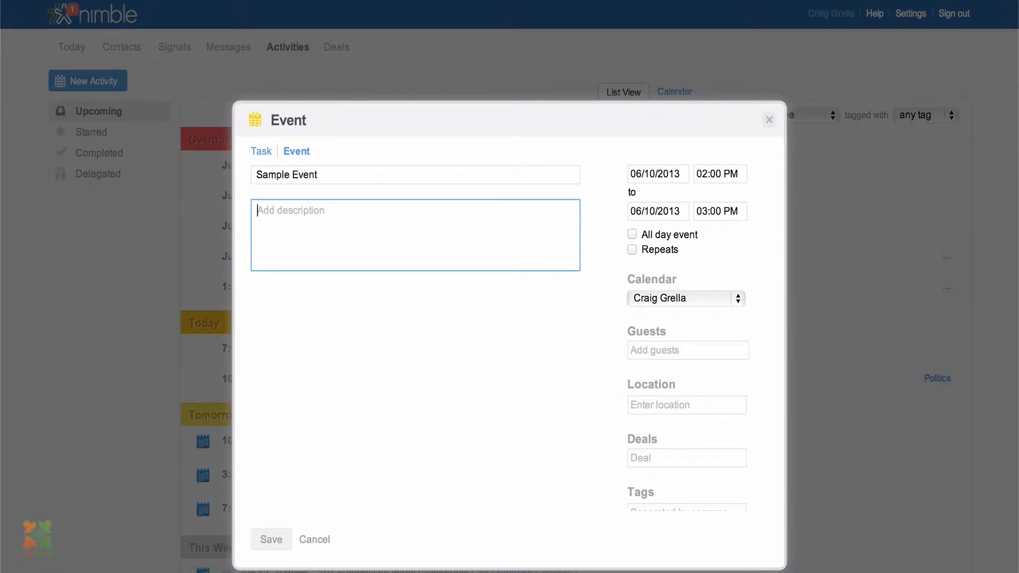
text(Training)
click(632, 235)
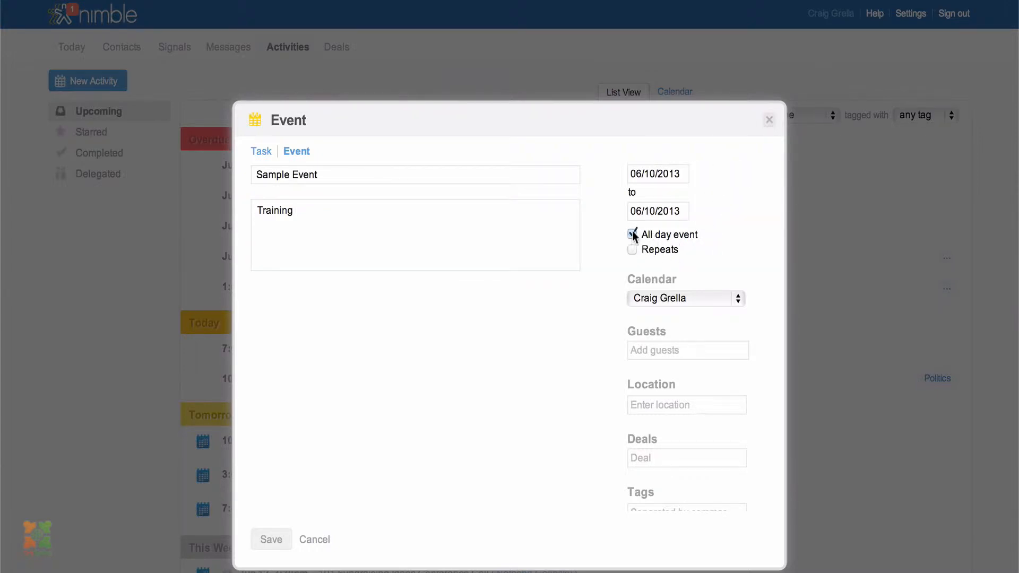
click(632, 235)
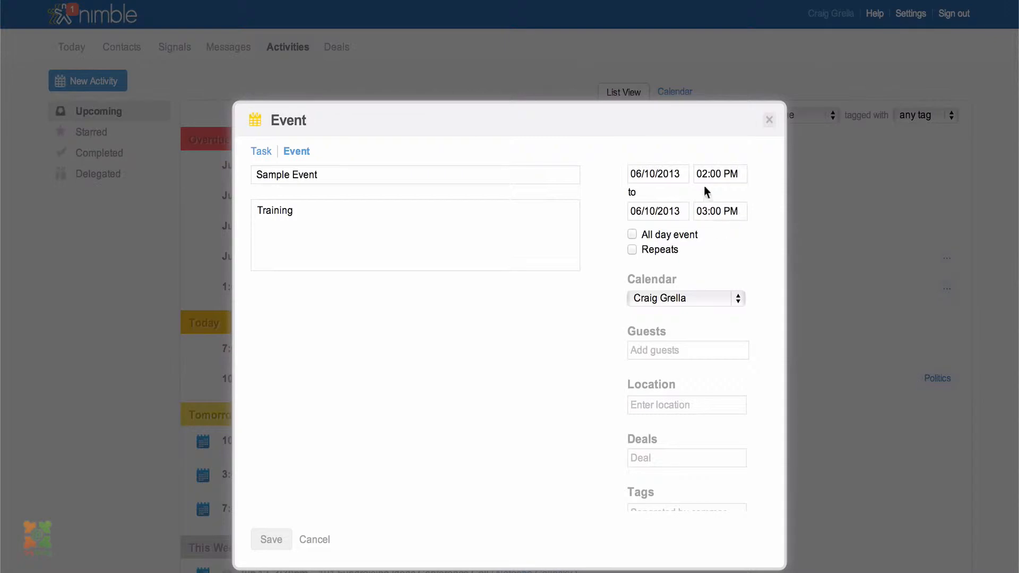
Turn on Repeats for the event and set its frequency to Yearly on Jun 10
click(632, 250)
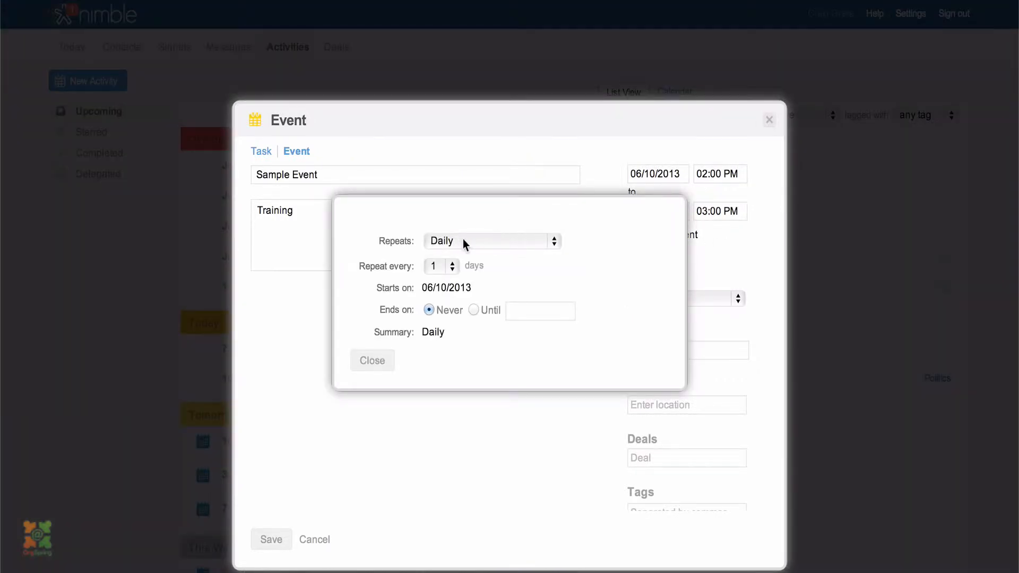
click(485, 240)
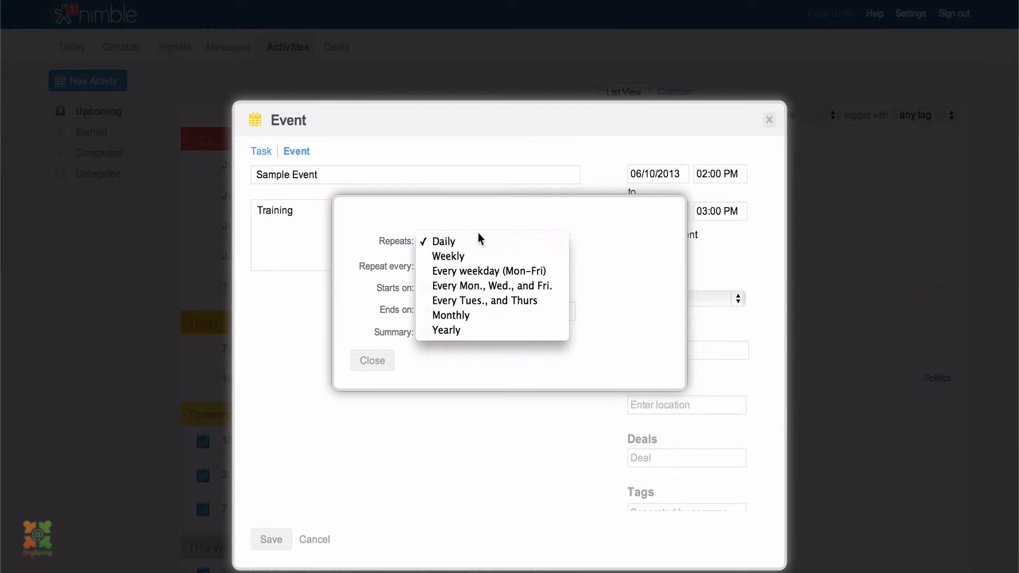
click(466, 208)
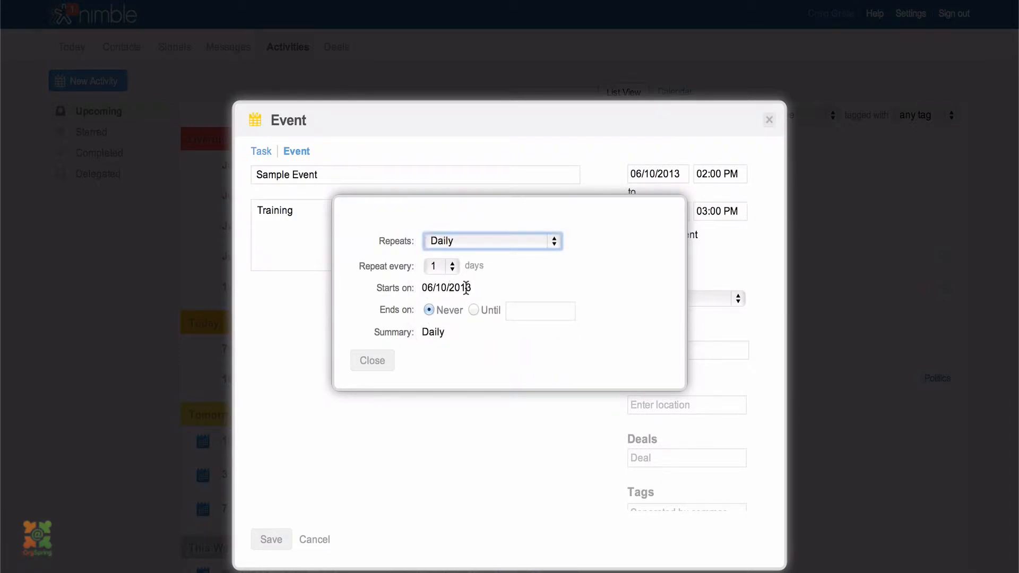
click(451, 267)
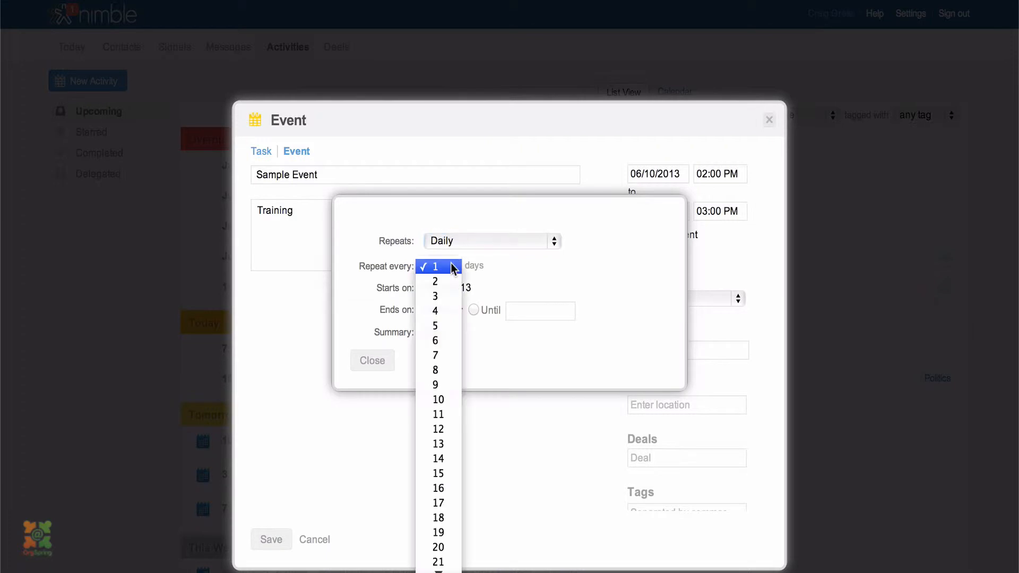
click(547, 278)
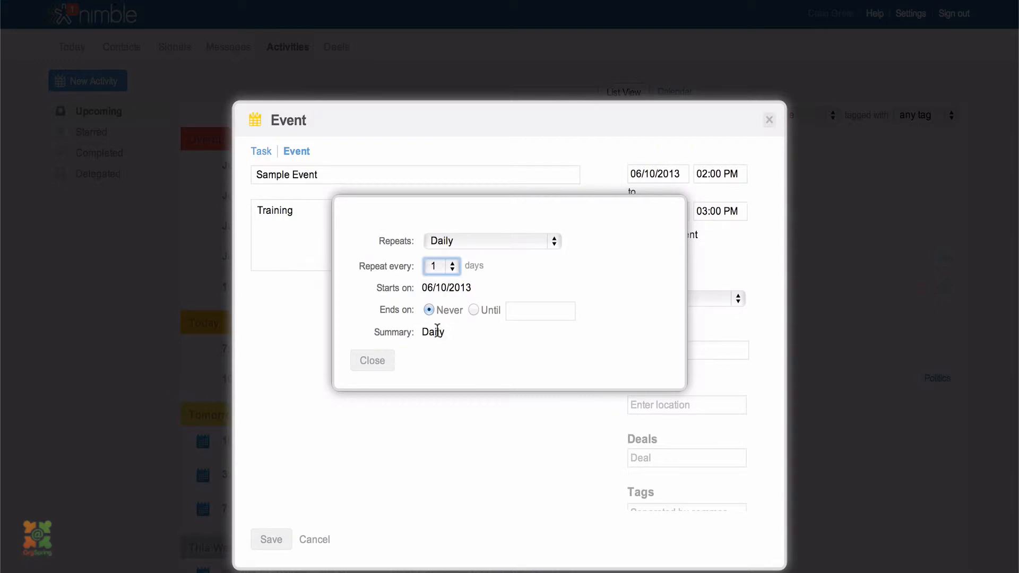
click(495, 244)
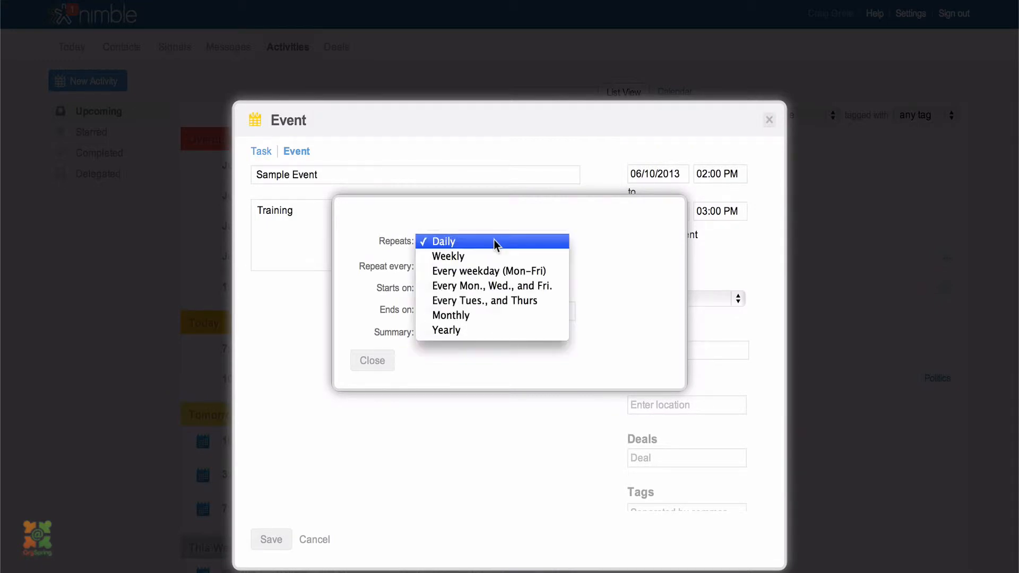
click(457, 332)
click(374, 363)
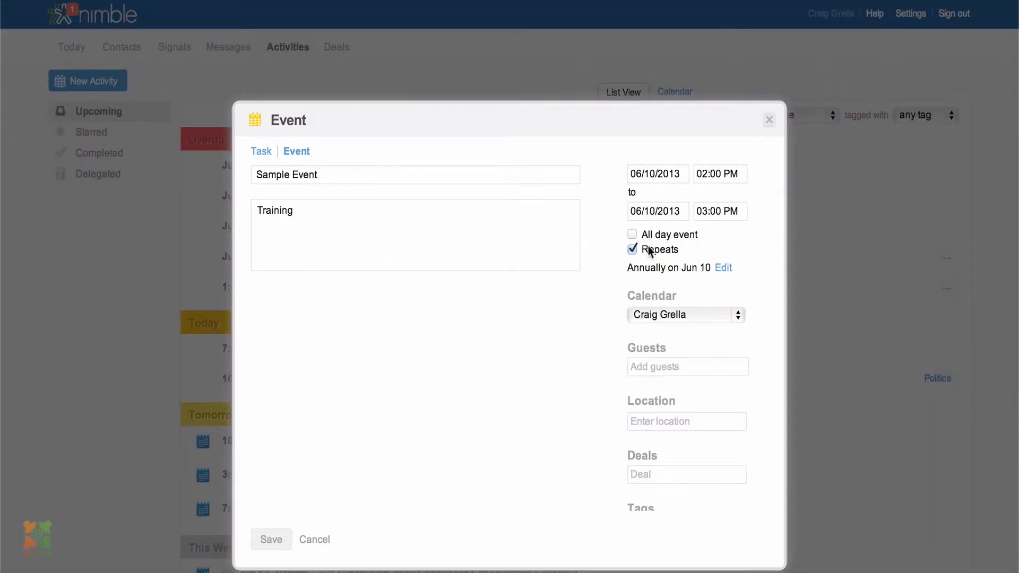
Turn off repeating, make the event all-day, and leave the Guests field empty
click(632, 250)
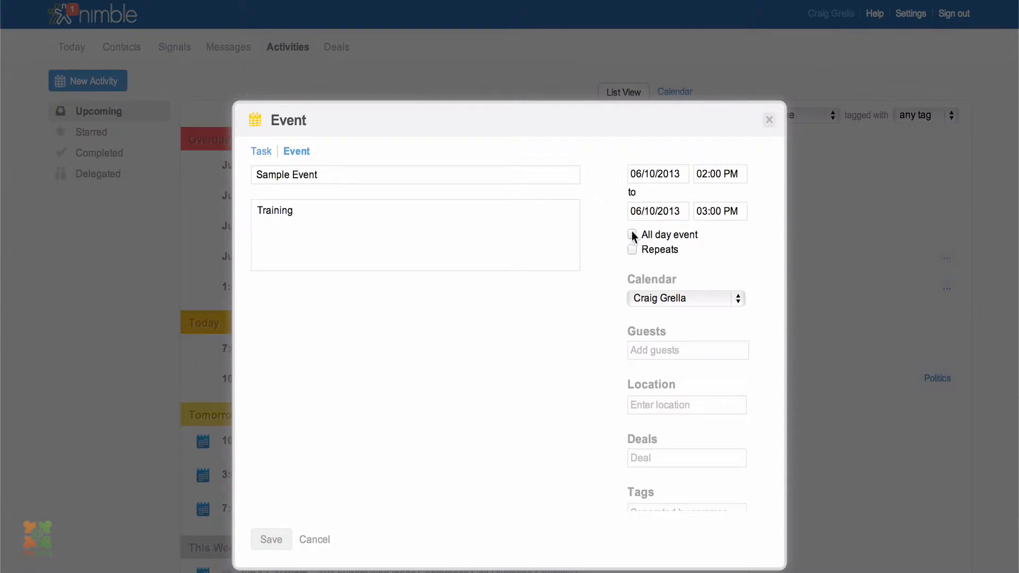
click(632, 234)
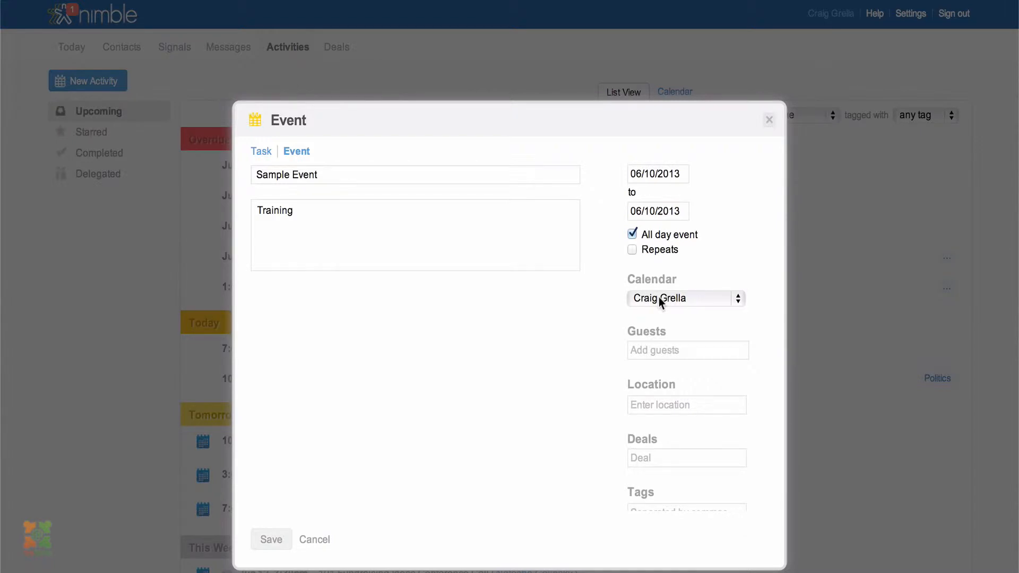
click(653, 349)
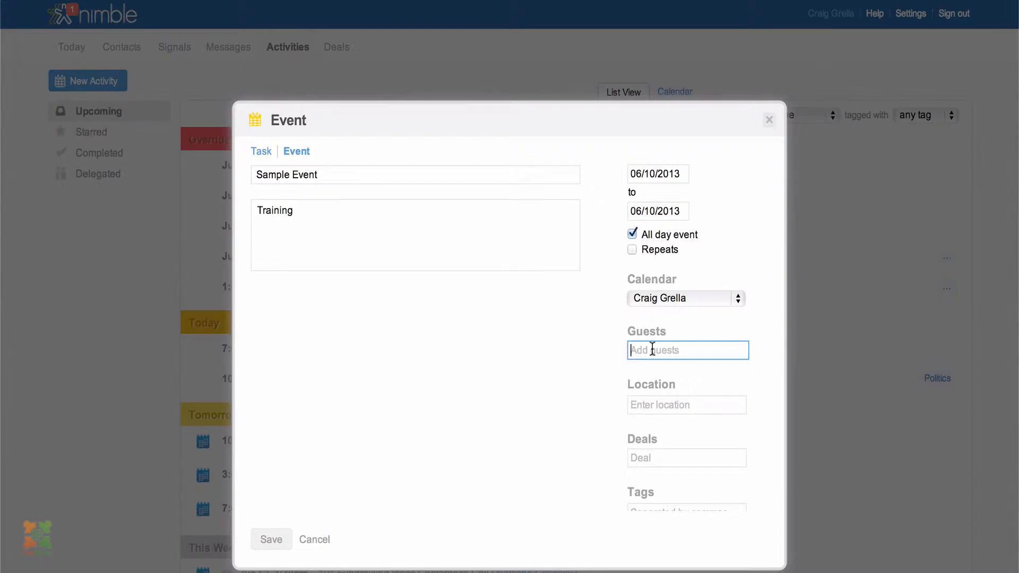
text(craig )
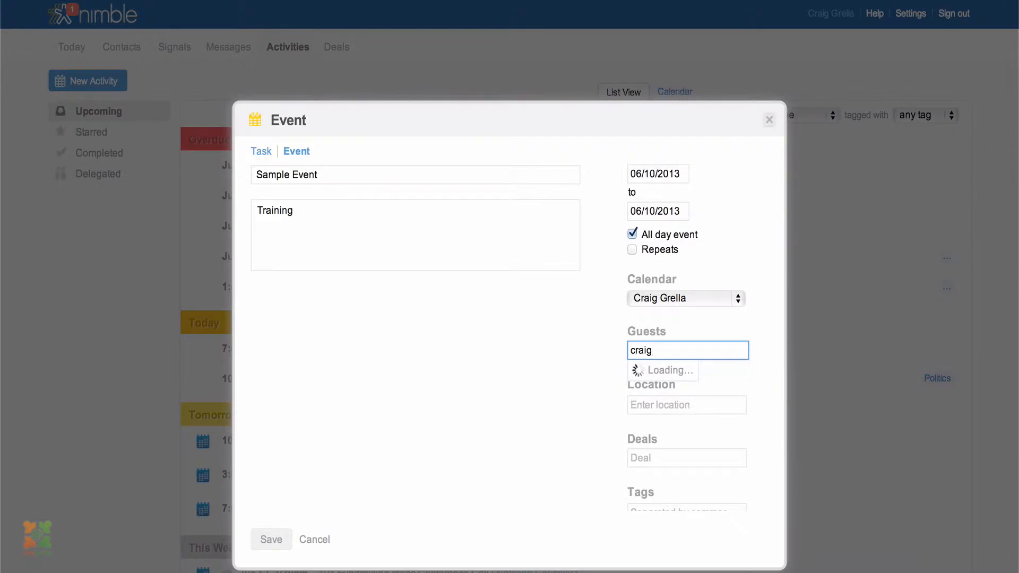
text(c)
key(BackSpace)
key(BackSpace)
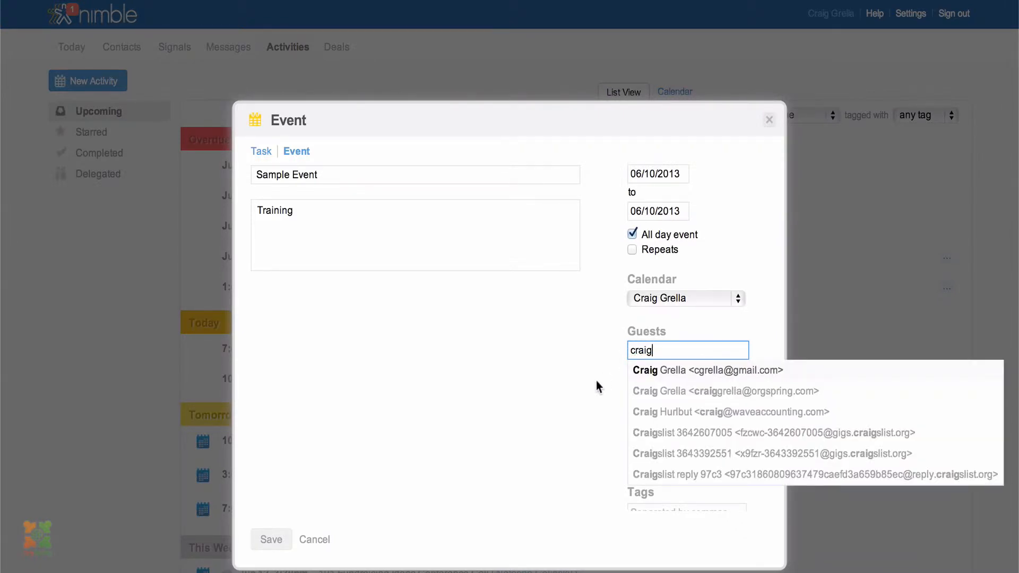
click(608, 388)
scroll(609, 387, down, 2)
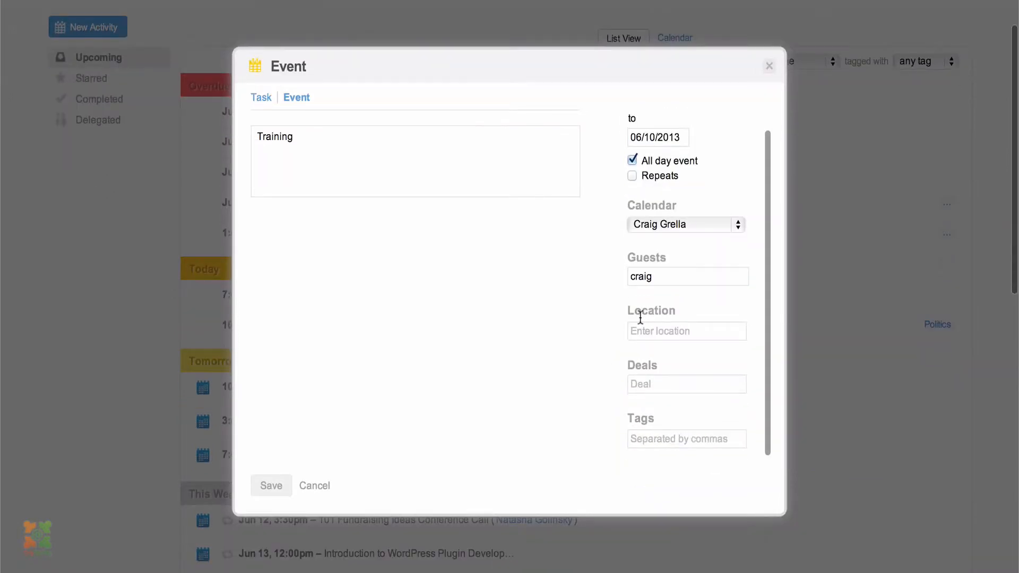
click(653, 277)
key(BackSpace)
key(BackSpace)
key(BackSpace)
key(BackSpace)
key(BackSpace)
Enter the Seattle street address as the event's location
click(666, 331)
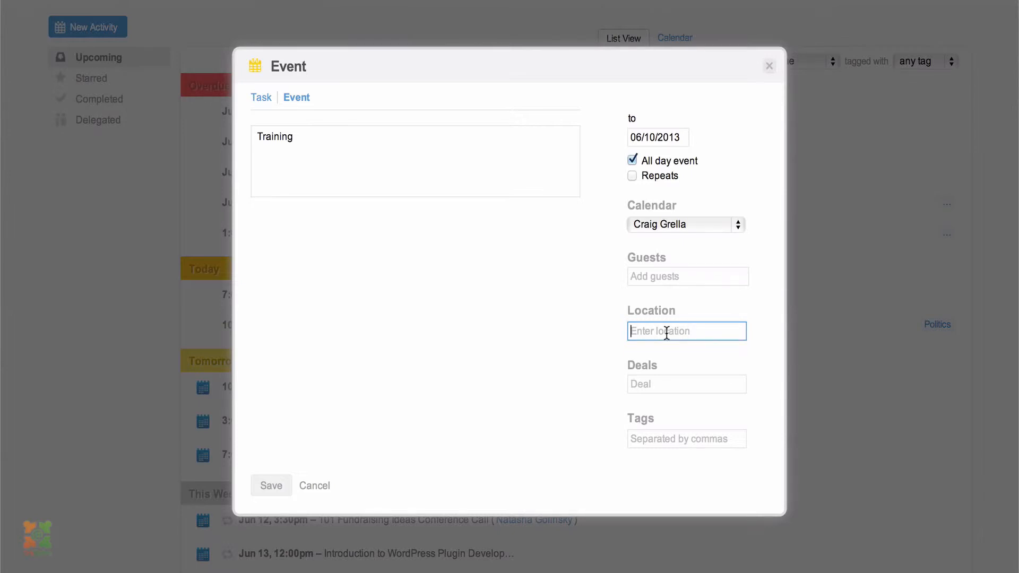
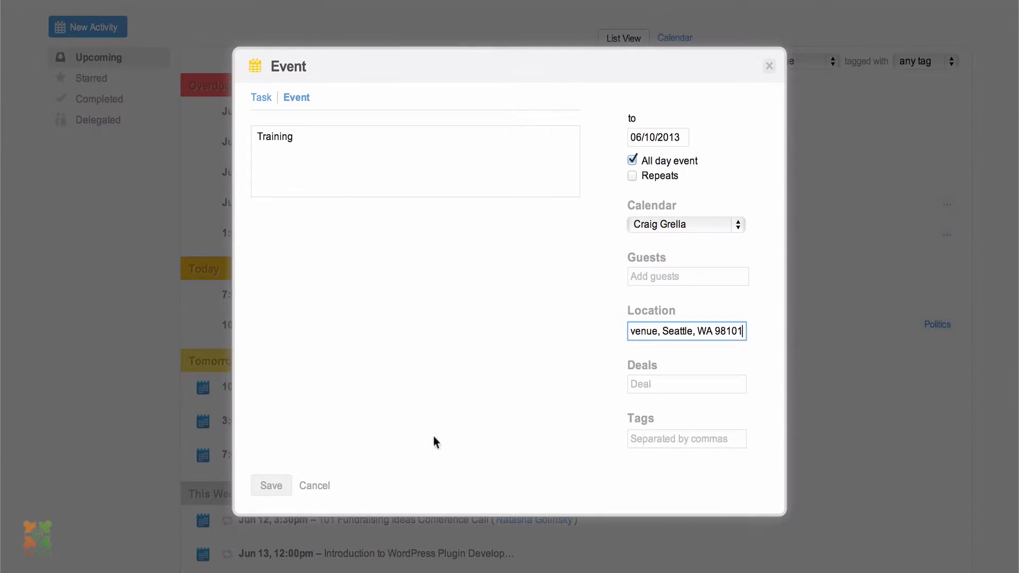
Save Sample Event and find its Jun 10 entry under Today in the activities list
click(277, 488)
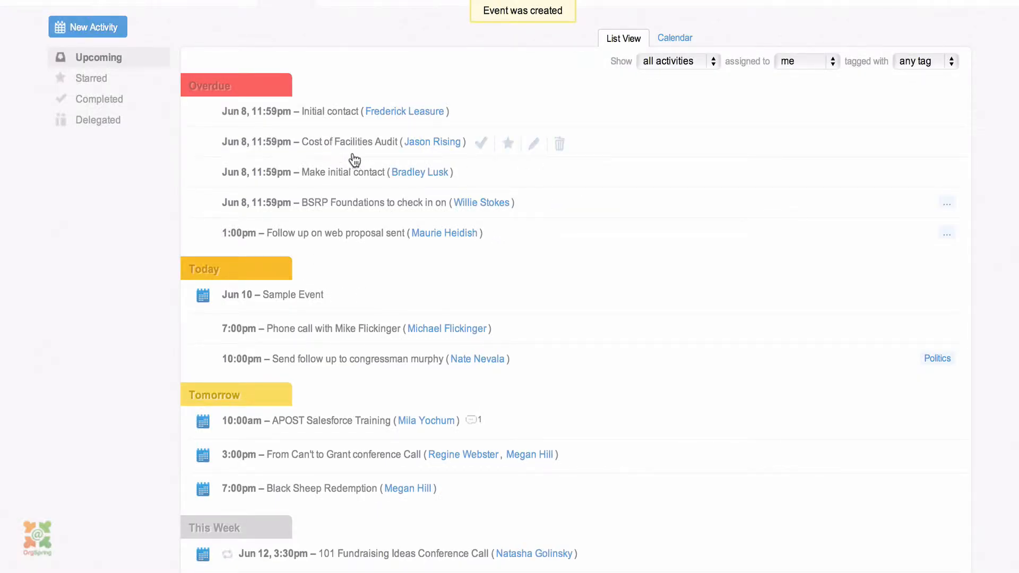
scroll(353, 160, down, 3)
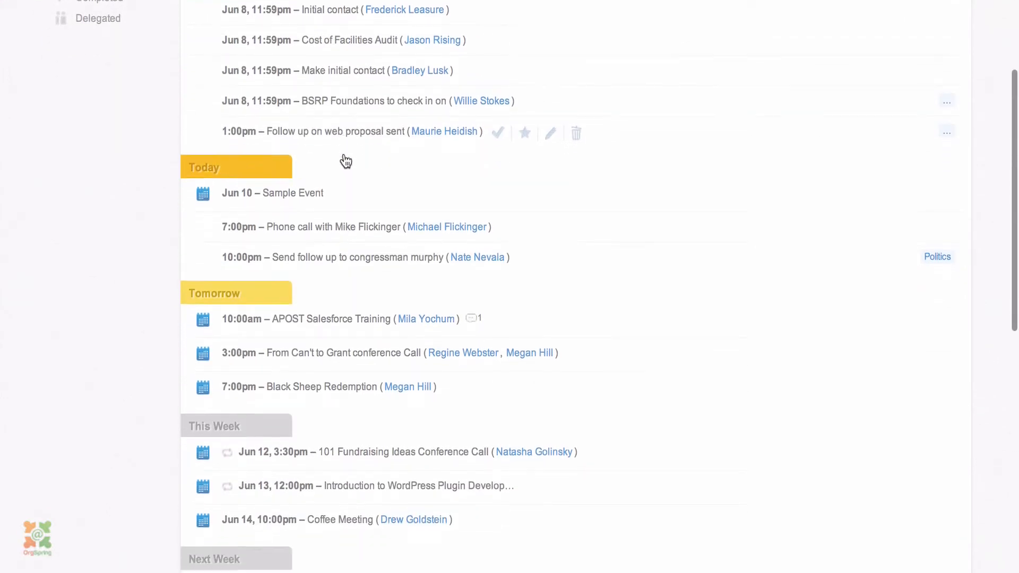
scroll(345, 161, down, 1)
scroll(342, 160, up, 4)
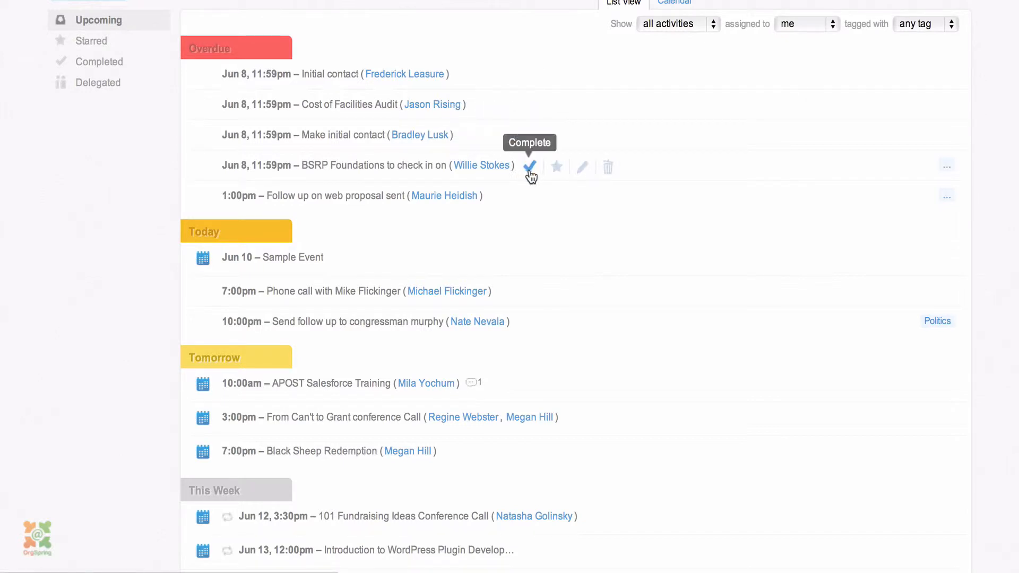
Mark the overdue BSRP Foundations task complete and open Sample Event (Training, all-day Jun 10)
click(529, 166)
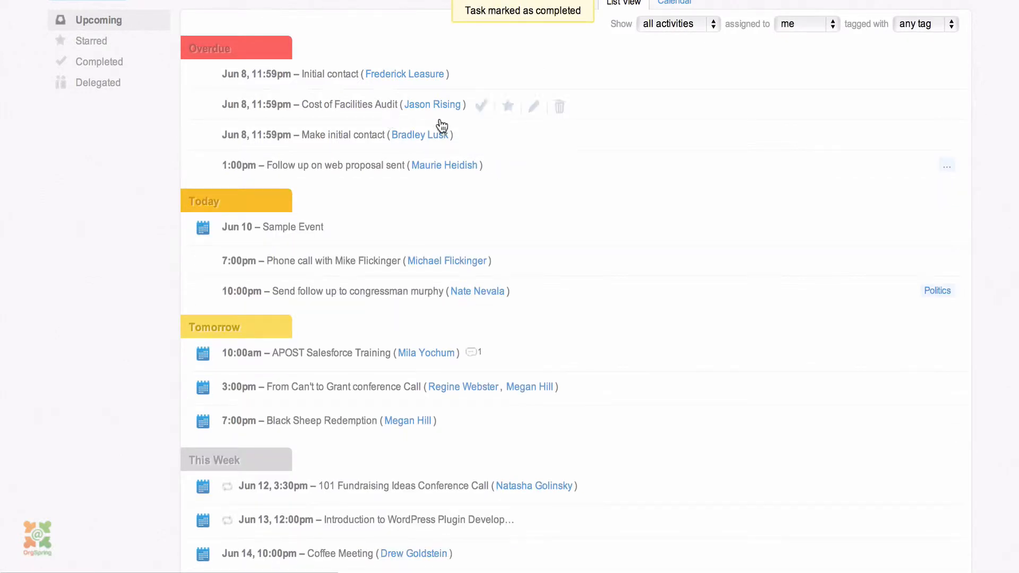
click(285, 229)
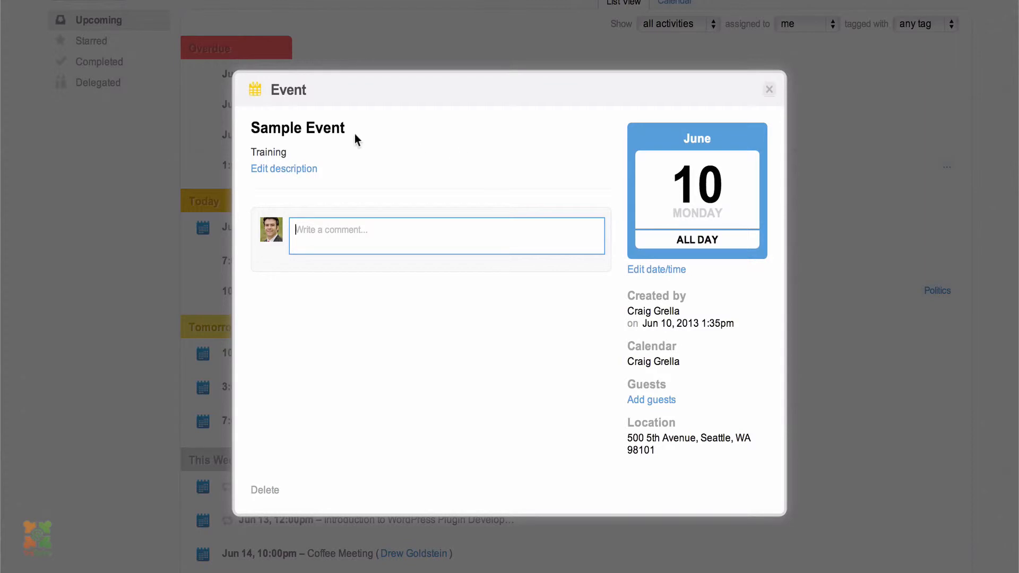
scroll(430, 204, down, 1)
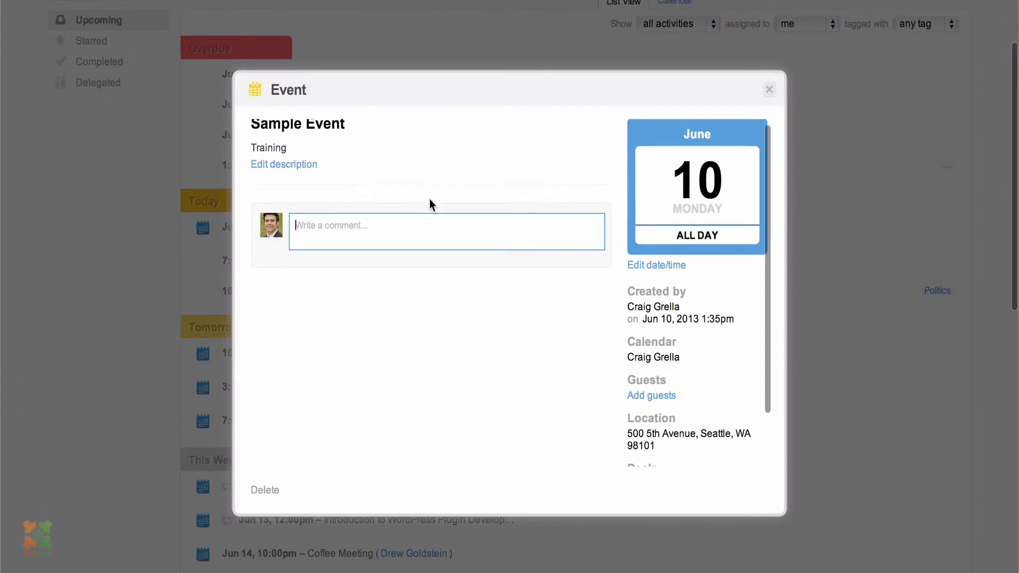
scroll(342, 221, down, 1)
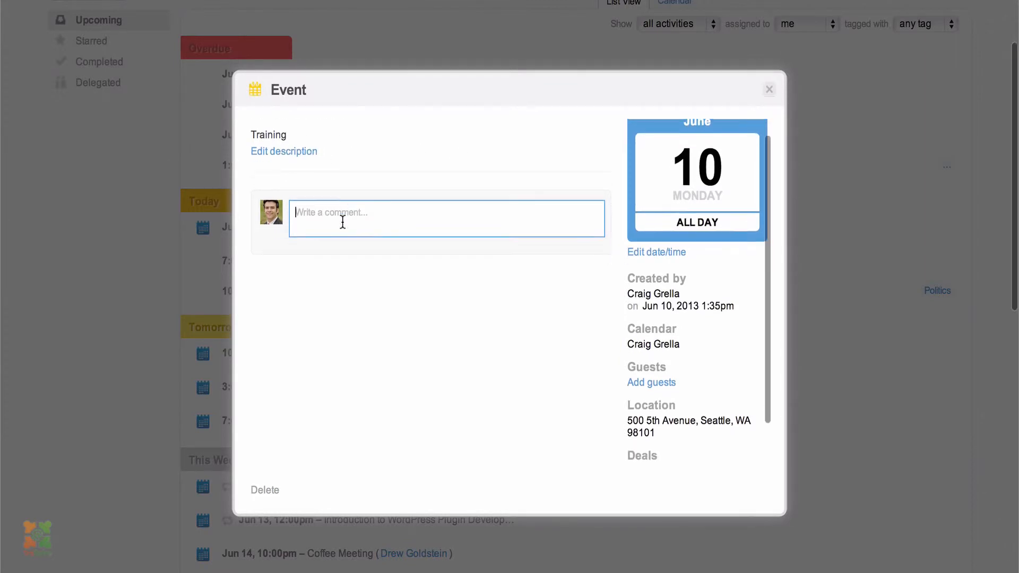
scroll(342, 221, up, 4)
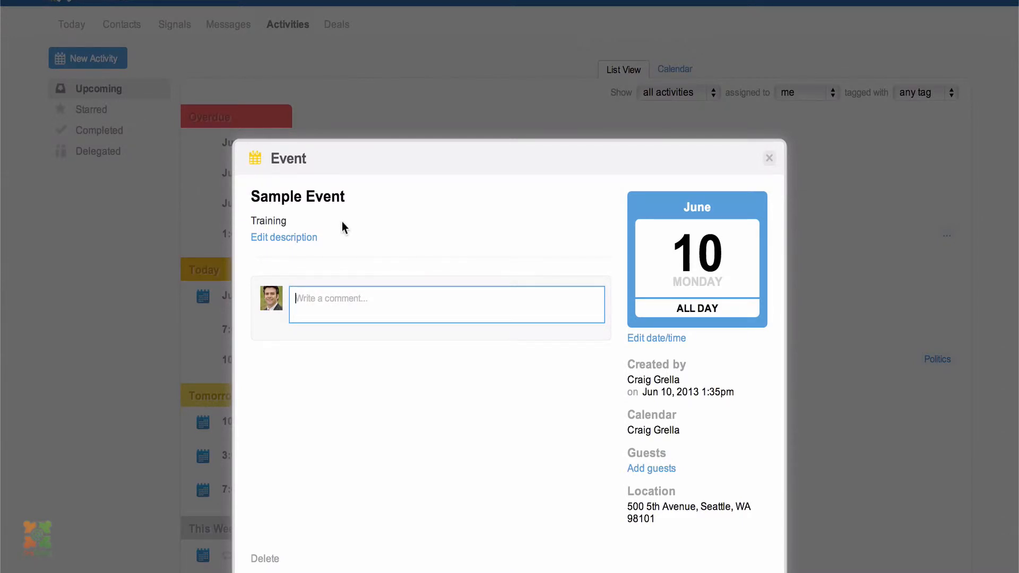
Post a comment on Sample Event saying the facilitator wants a presentation on Nimble and why I like it
click(366, 309)
text(Jim the f)
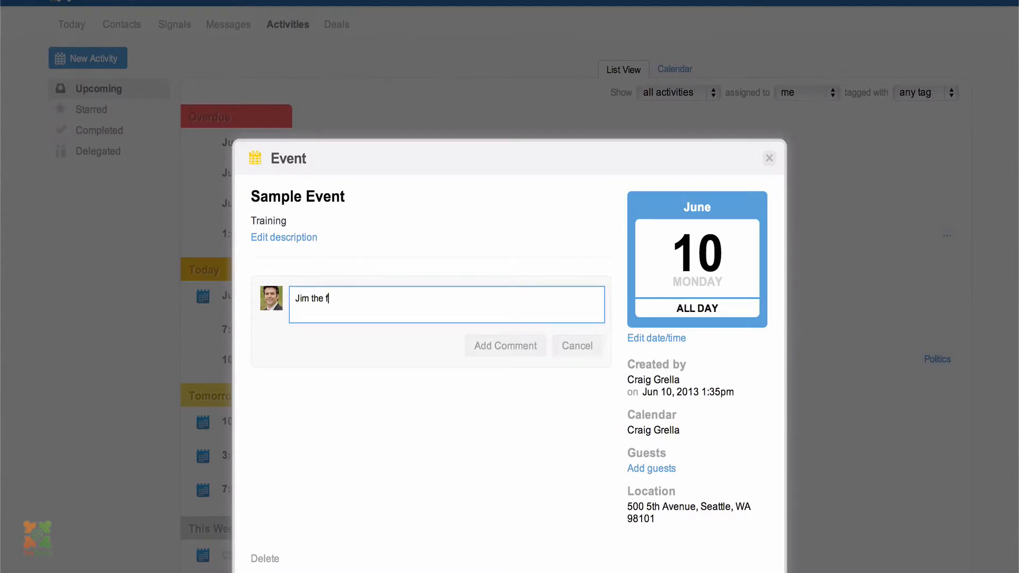
text(acilitator wants me to do a p)
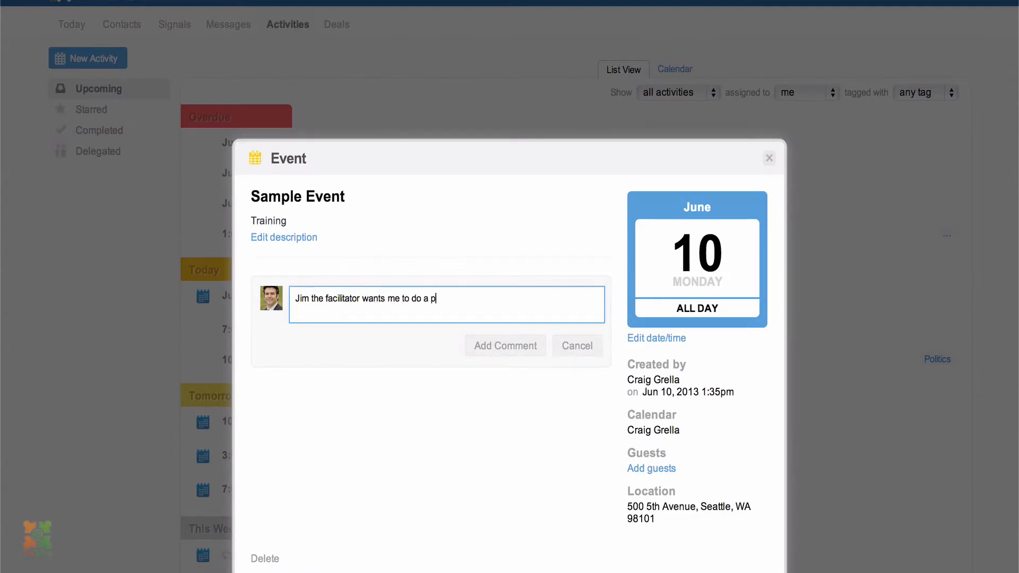
text(resentation on Nimble, and w)
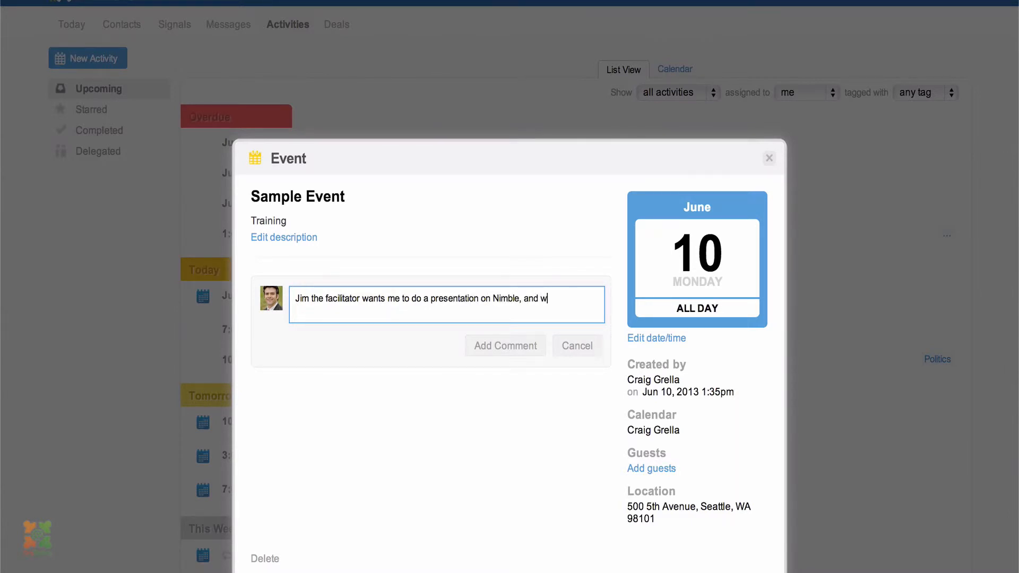
text(hy i like it.)
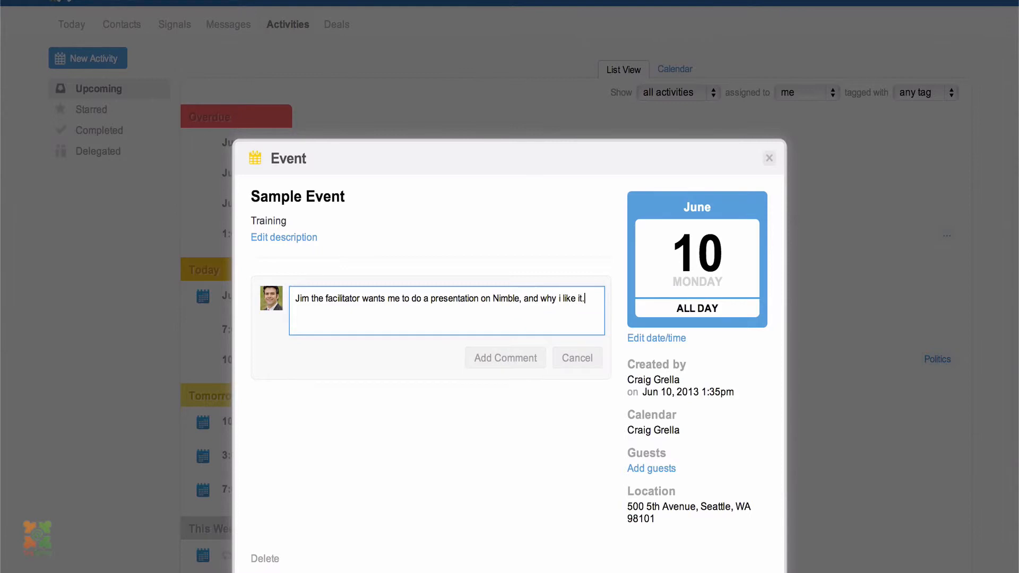
click(518, 361)
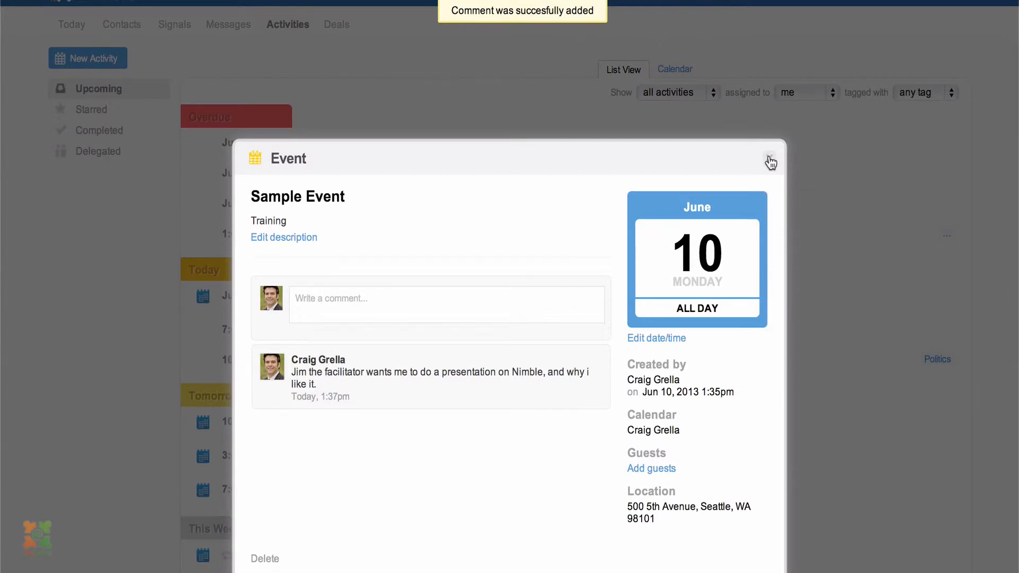
scroll(680, 329, down, 5)
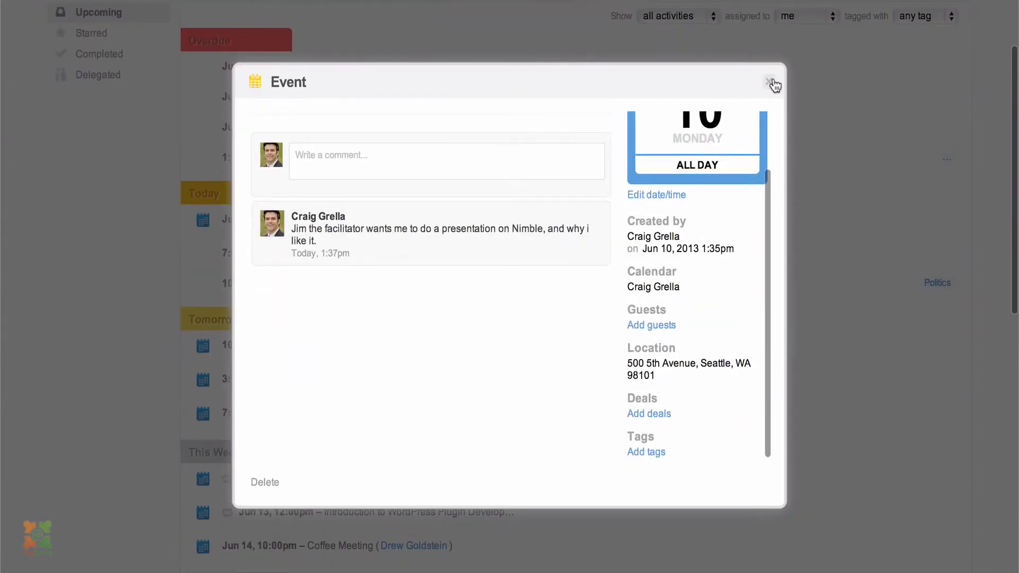
Close the Sample Event details, reopen and close them twice more, ending on the Upcoming list
click(769, 82)
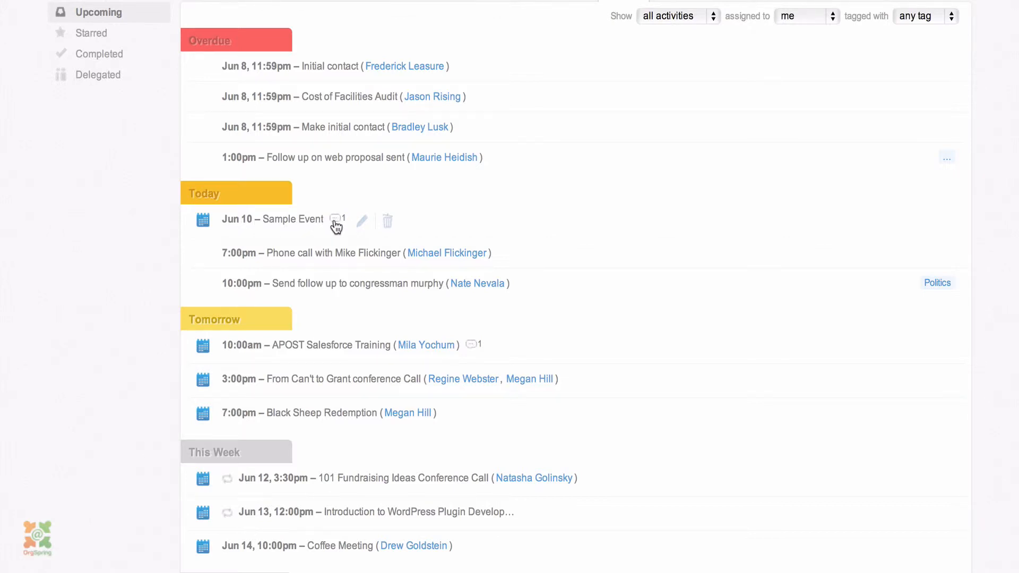
click(231, 226)
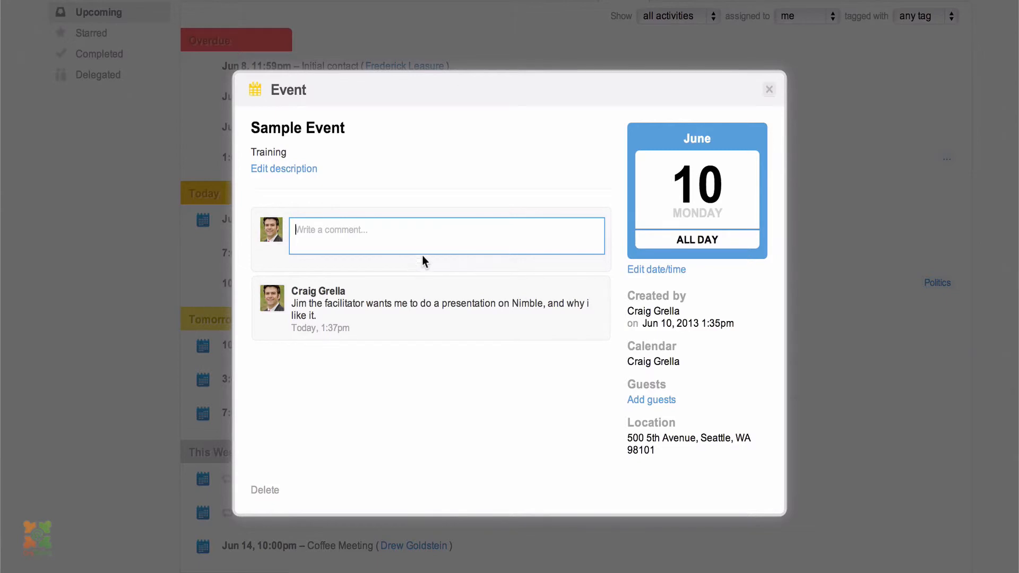
click(770, 90)
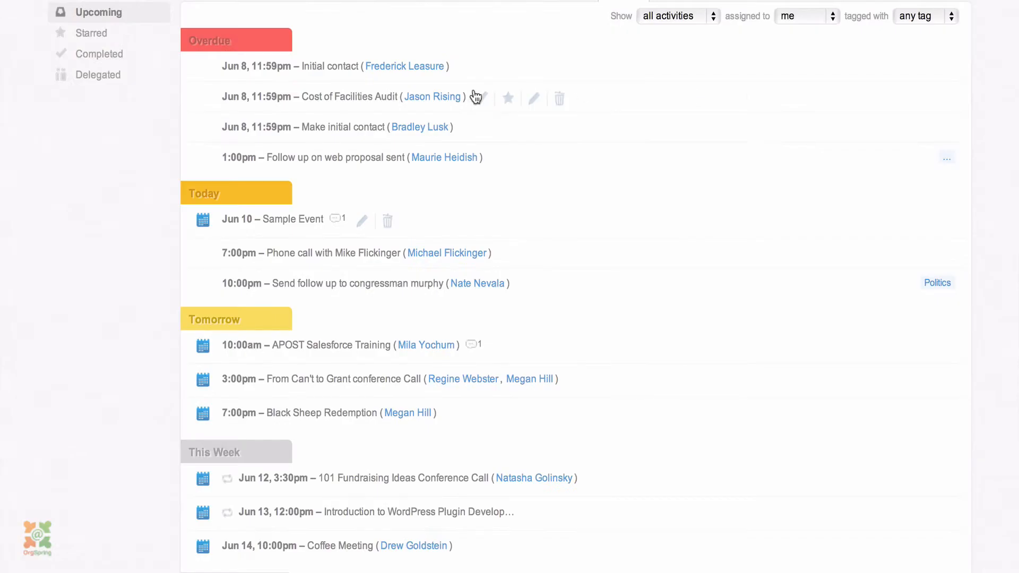
scroll(474, 95, up, 3)
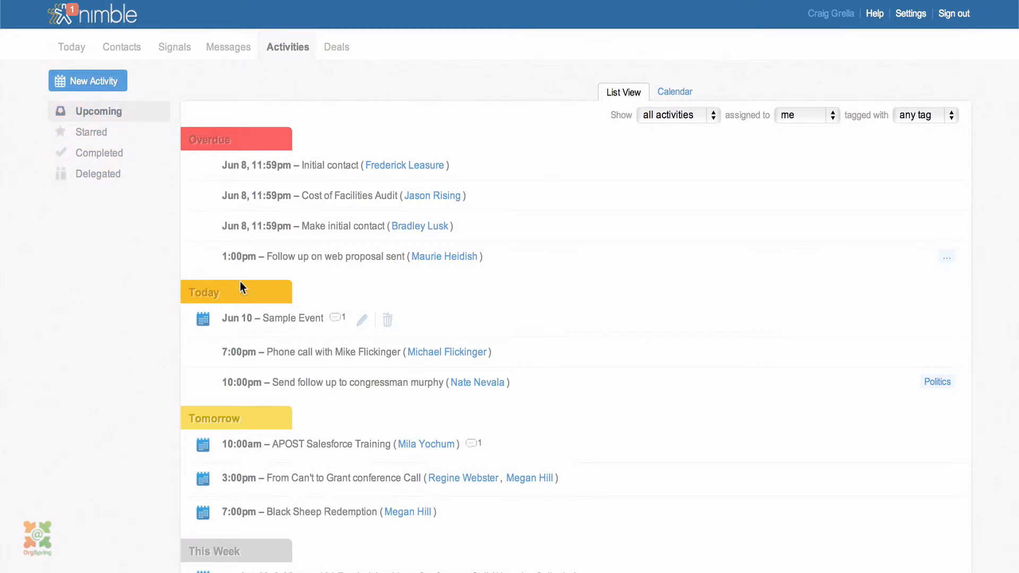
click(239, 330)
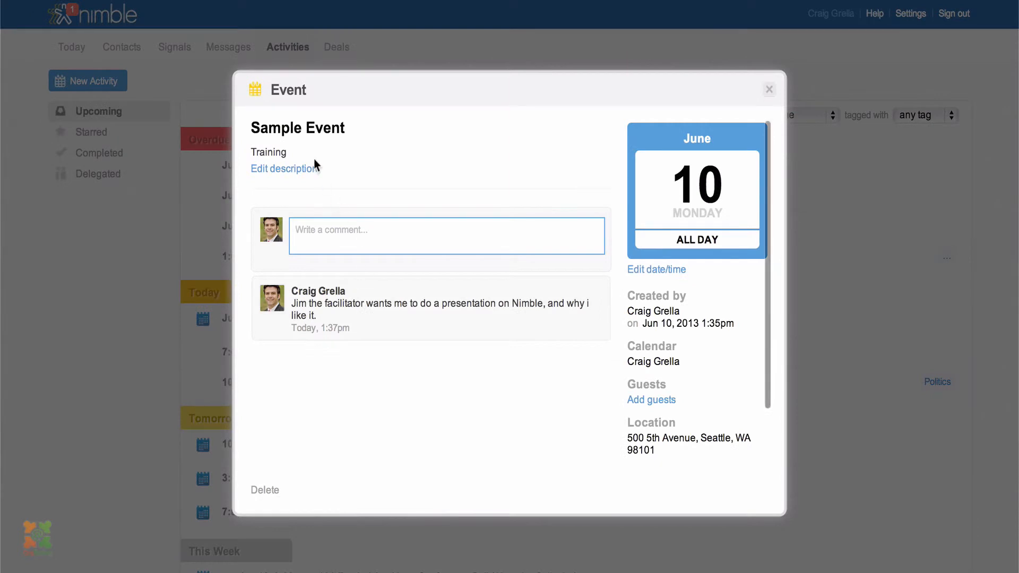
scroll(595, 164, down, 2)
scroll(595, 164, up, 2)
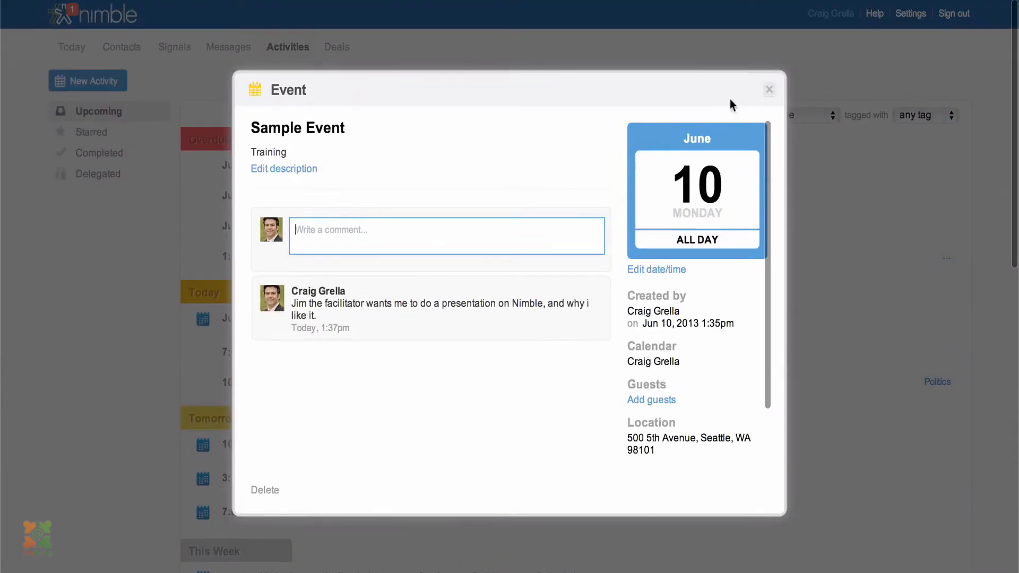
click(770, 91)
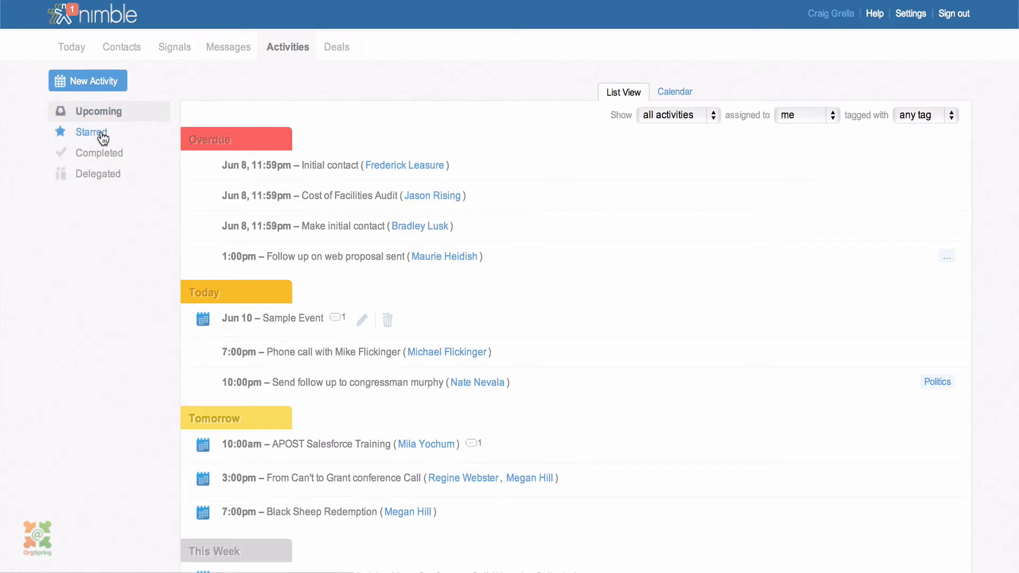
Browse the Completed and Delegated activity lists, ending on the empty Starred view
click(106, 154)
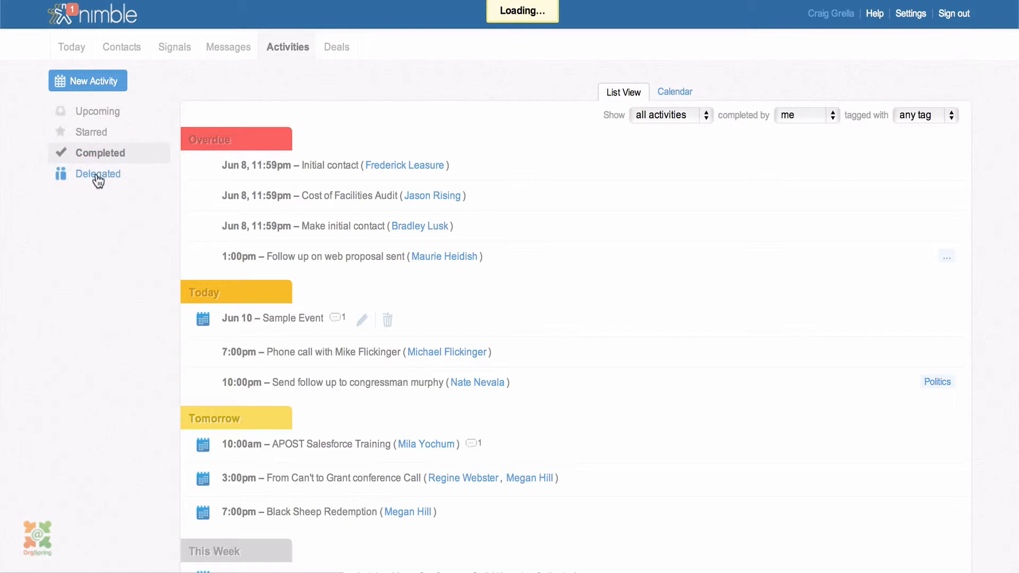
click(98, 176)
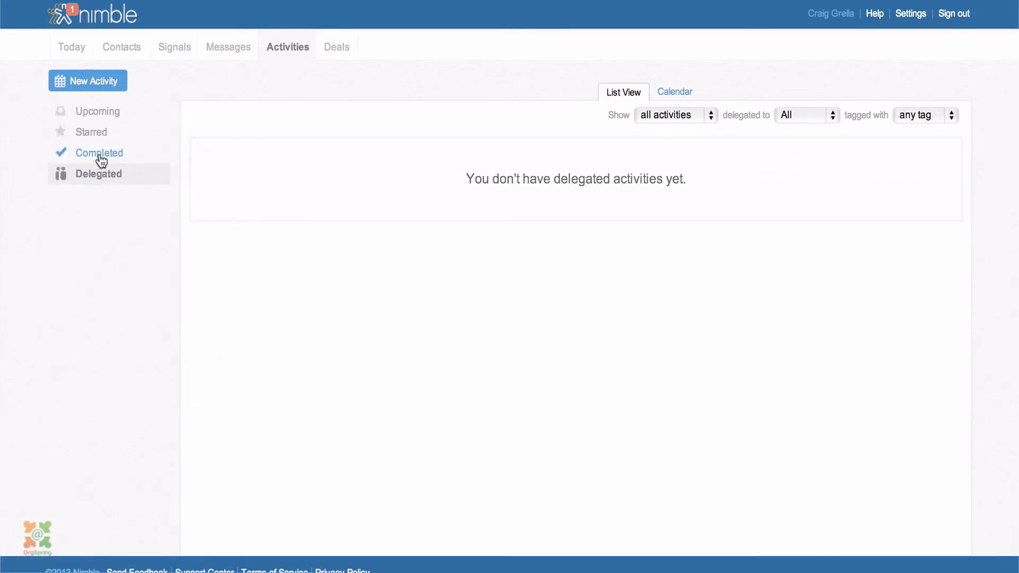
click(100, 155)
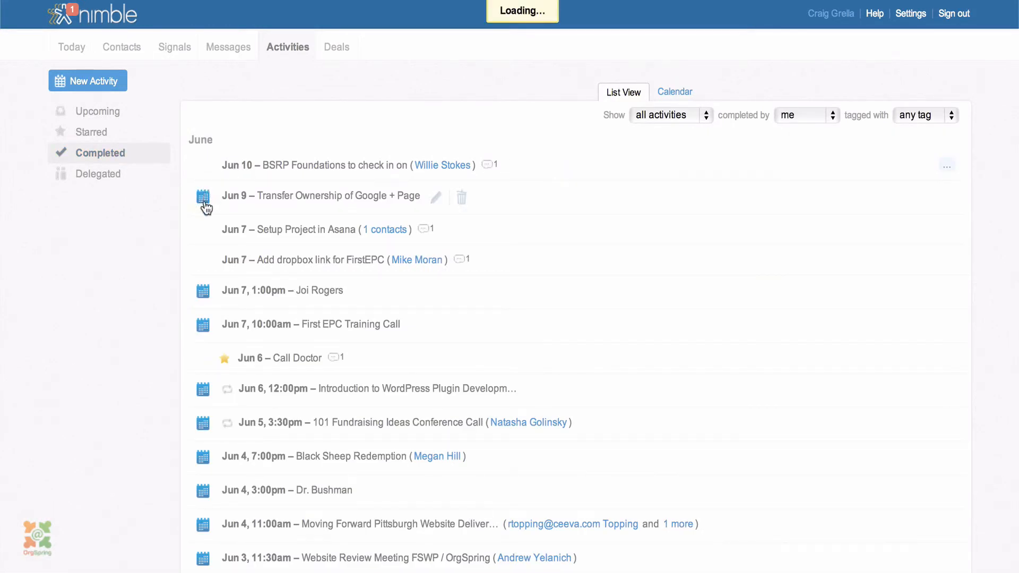
scroll(223, 289, down, 4)
scroll(223, 289, up, 4)
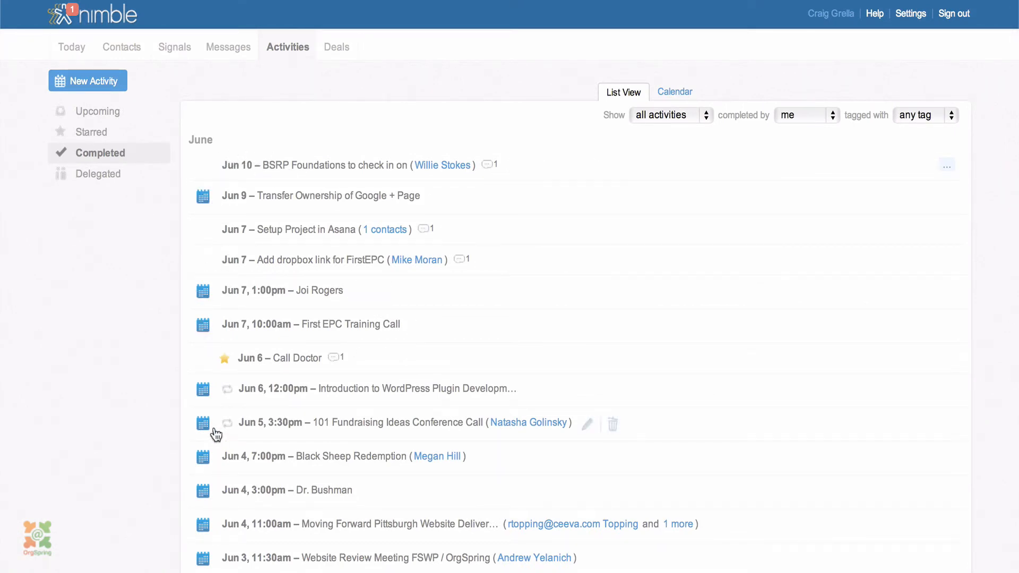
click(112, 175)
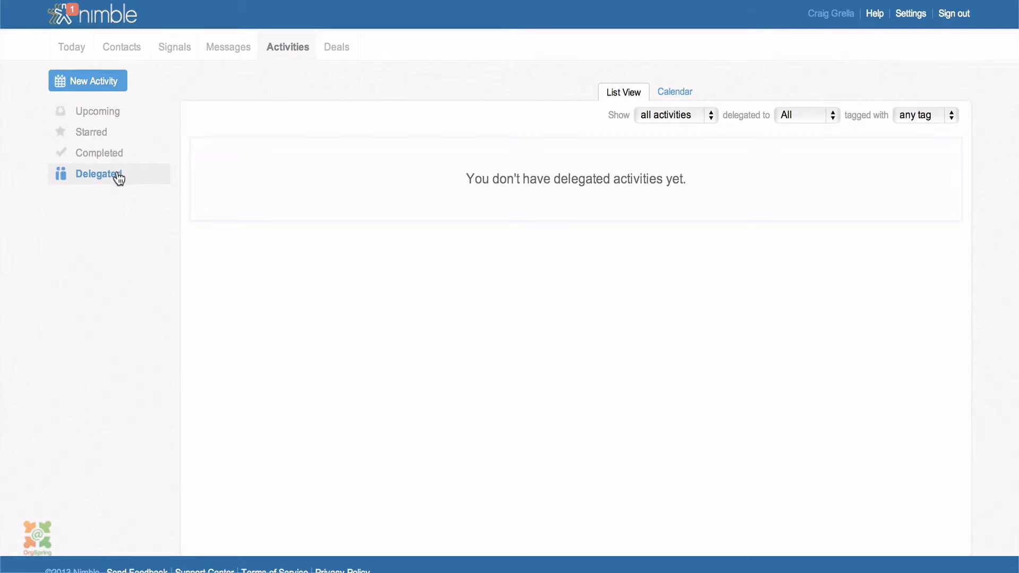
click(104, 132)
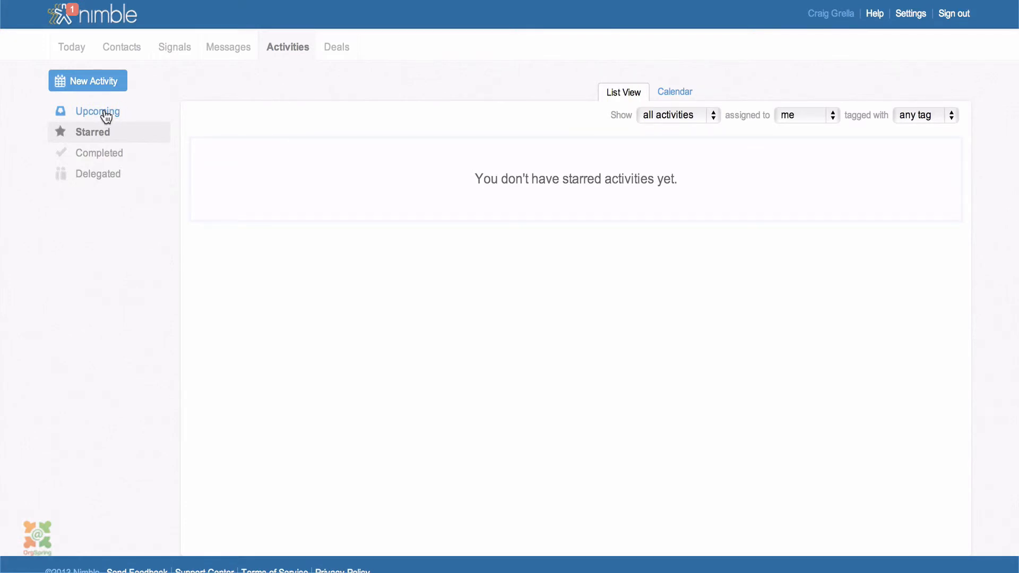
Create a 'Call this person' task related to the suggested contact, then show Upcoming activities
click(120, 83)
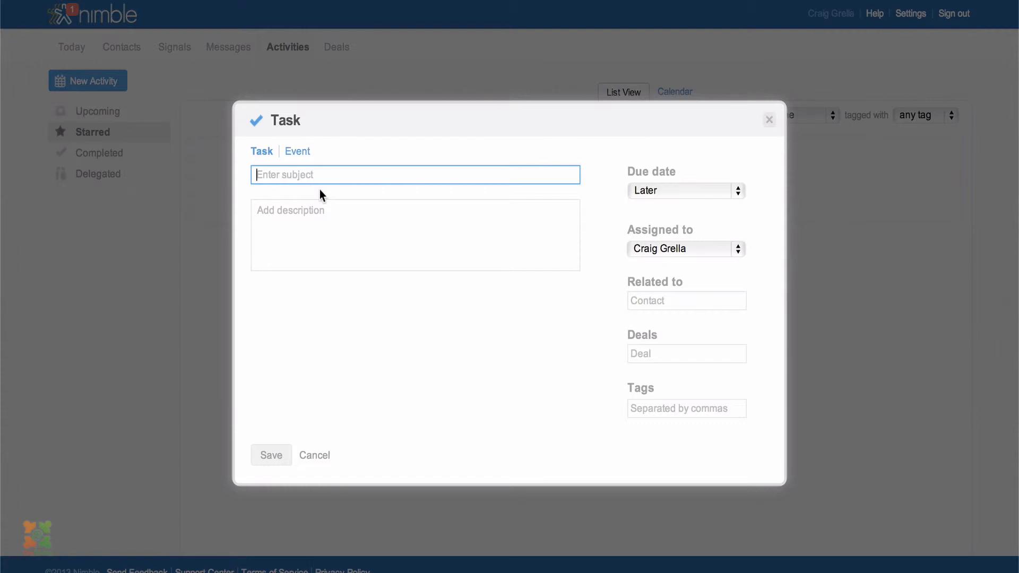
text(Call this person)
click(676, 303)
text(craig)
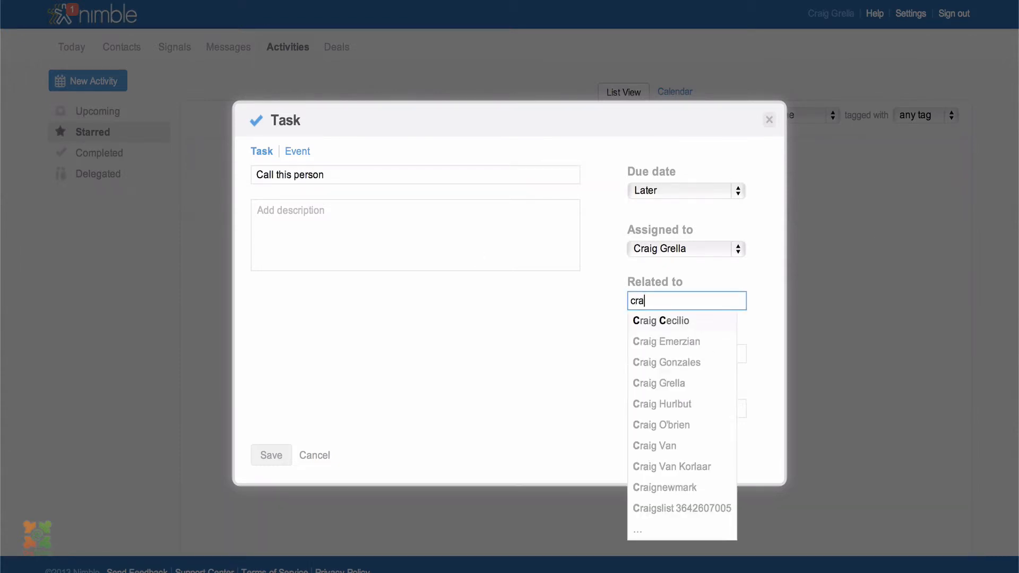
click(675, 321)
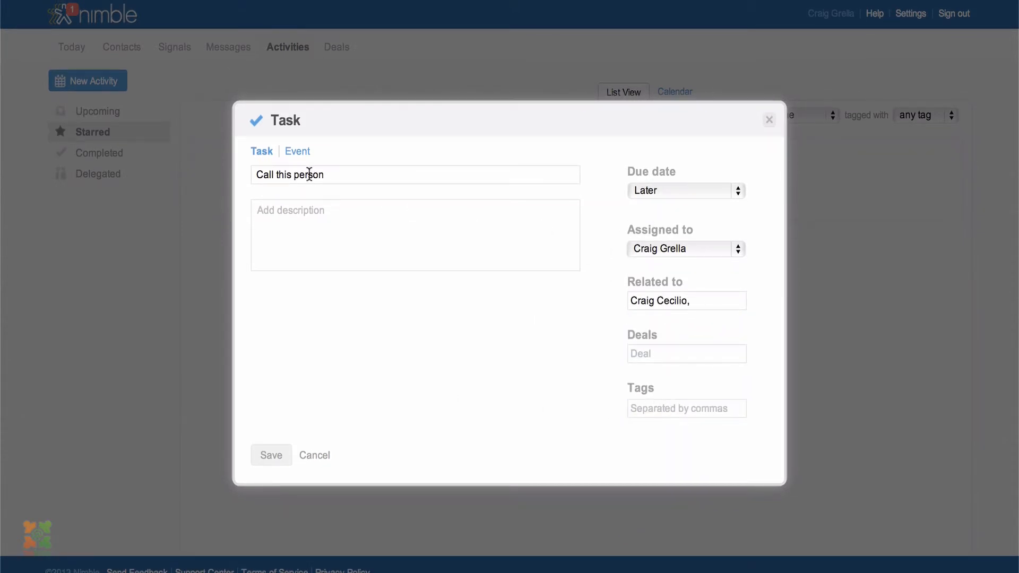
click(280, 463)
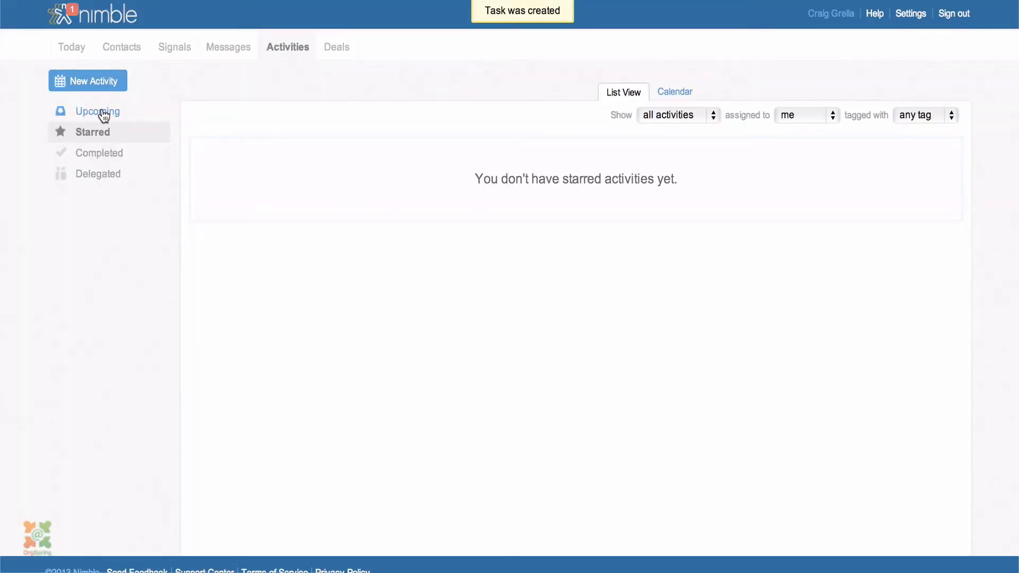
click(103, 116)
Star the 'Call this person' task in the Later section of the Upcoming list
scroll(291, 269, down, 10)
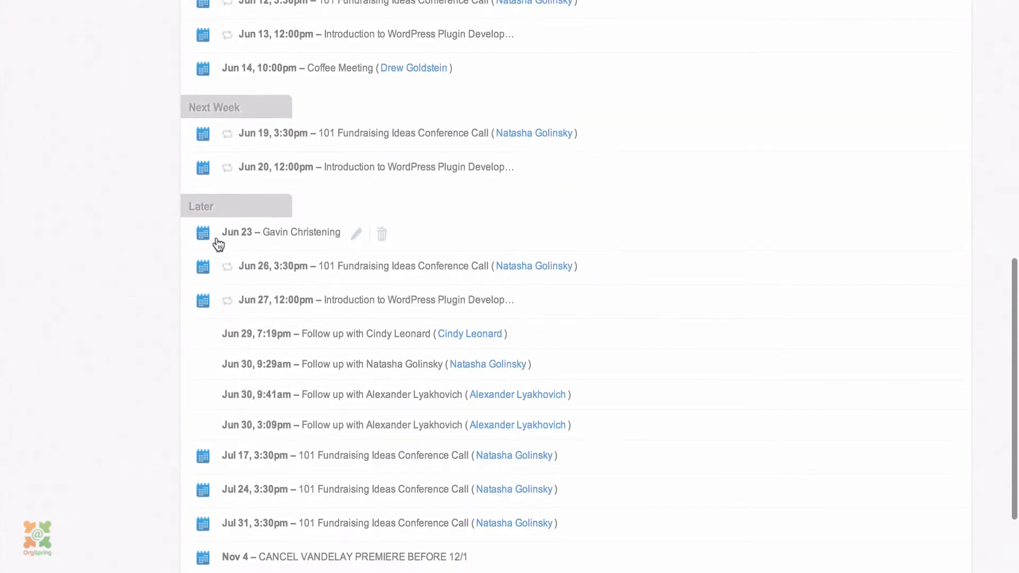
scroll(276, 266, down, 2)
scroll(250, 260, down, 1)
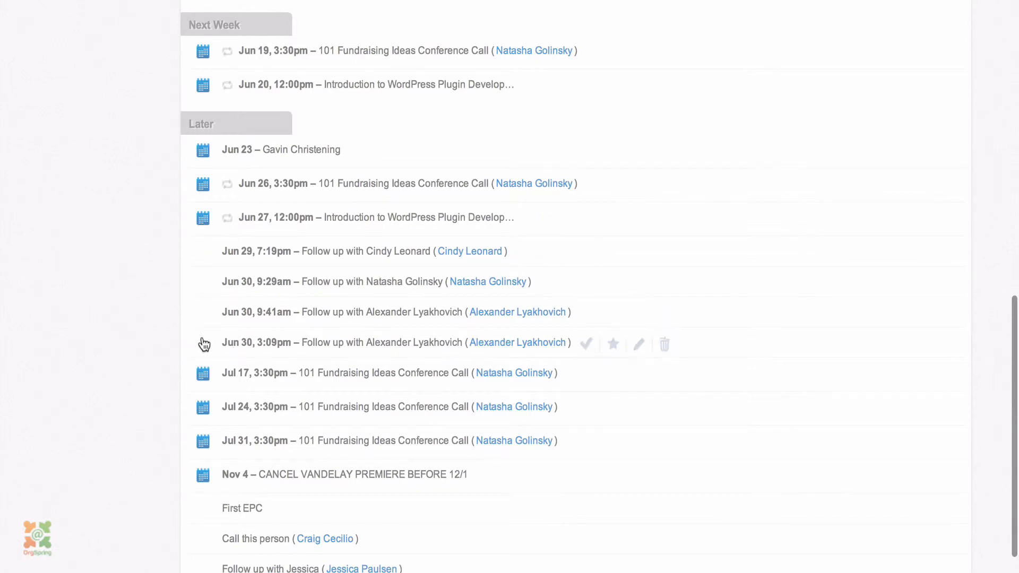
scroll(241, 329, down, 2)
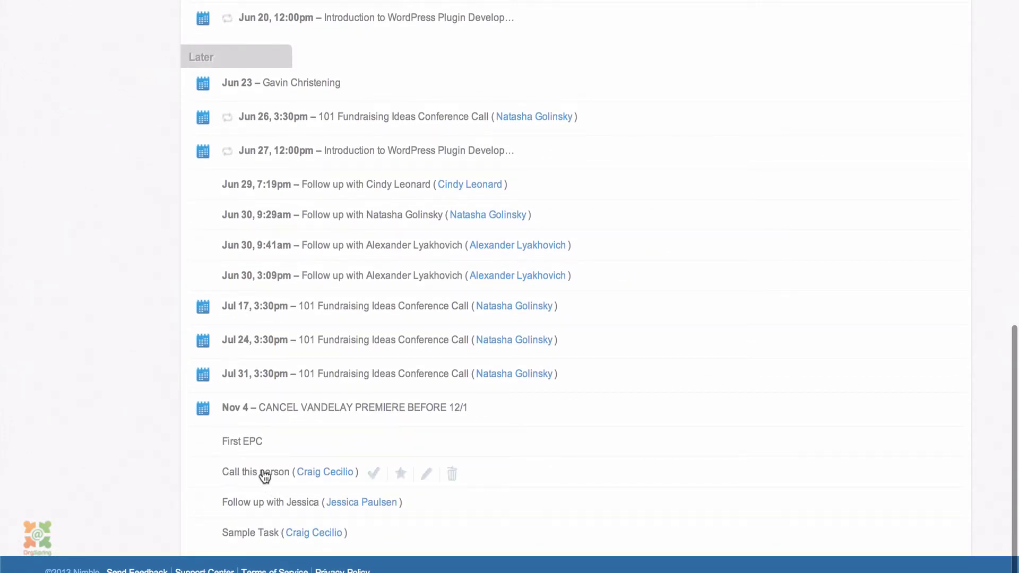
click(400, 474)
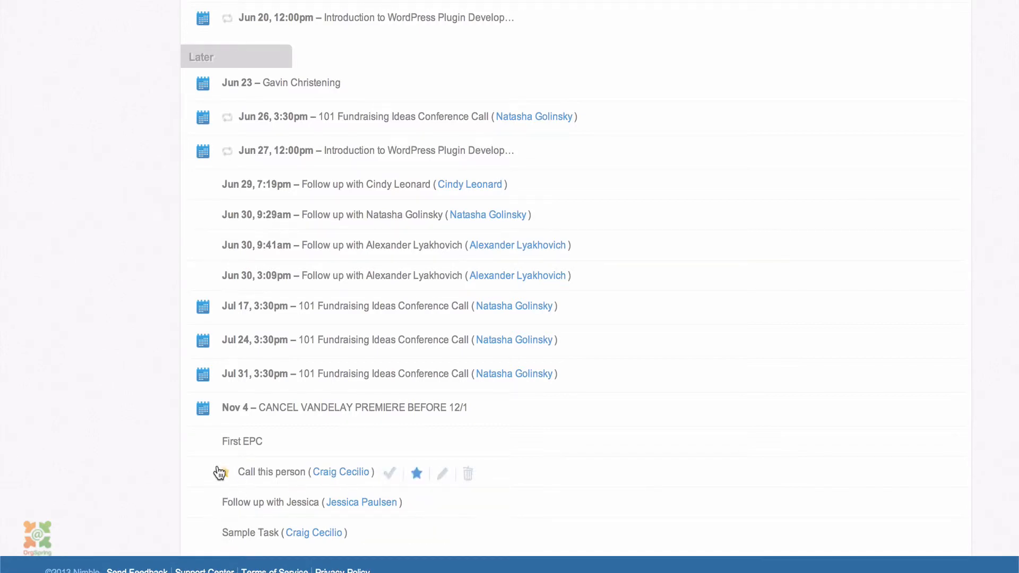
scroll(250, 365, up, 15)
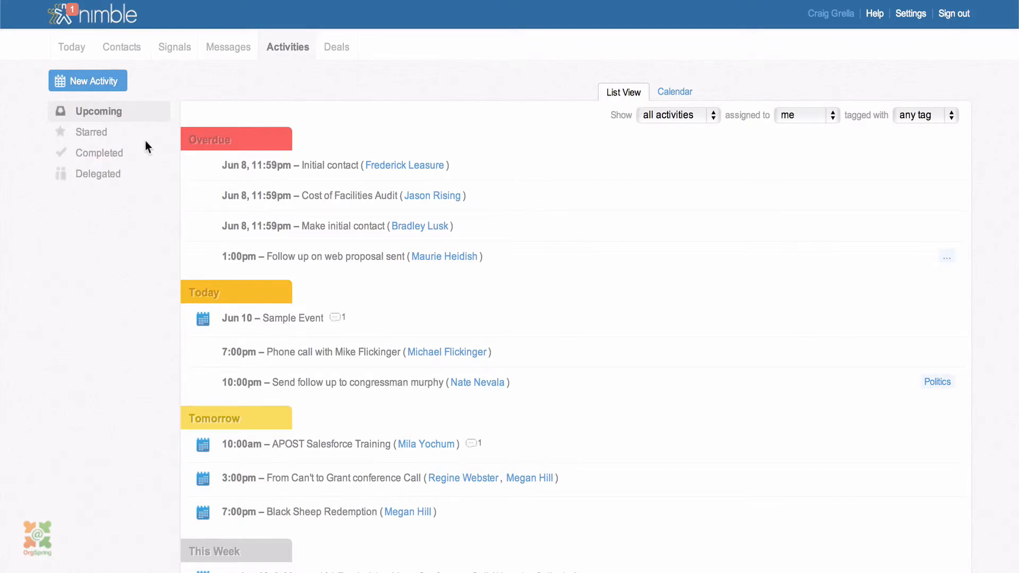
Filter activities to Starred only, keeping the Show filter on all activity types
click(129, 139)
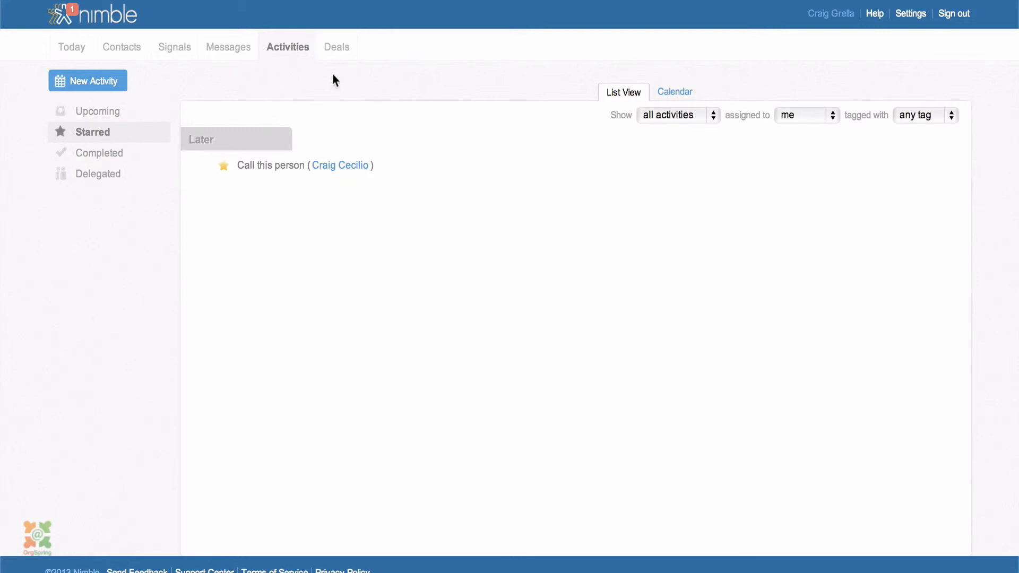
click(713, 115)
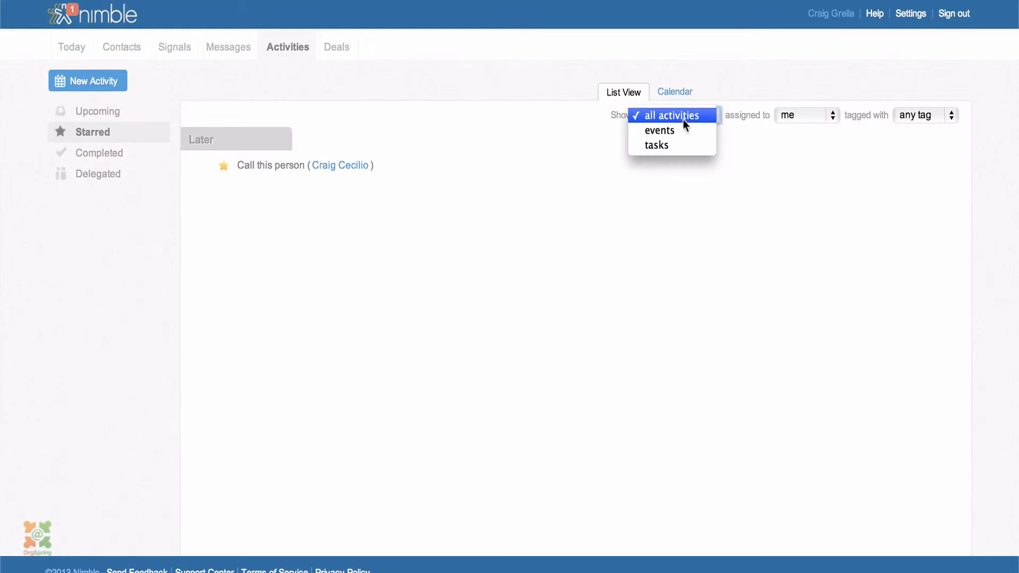
click(744, 165)
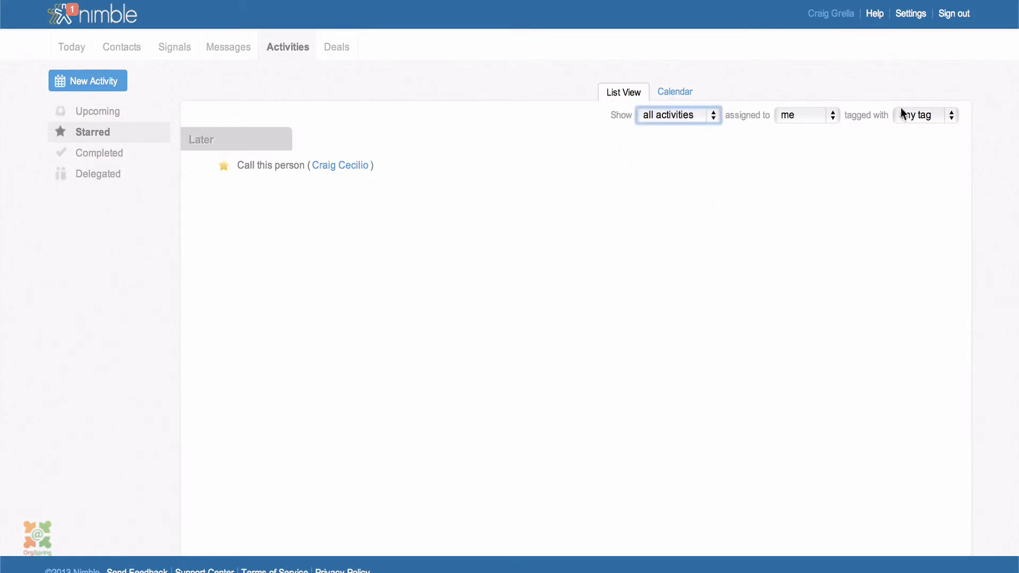
Show activities as a June 2013 month calendar, then go to the Contacts page
click(674, 93)
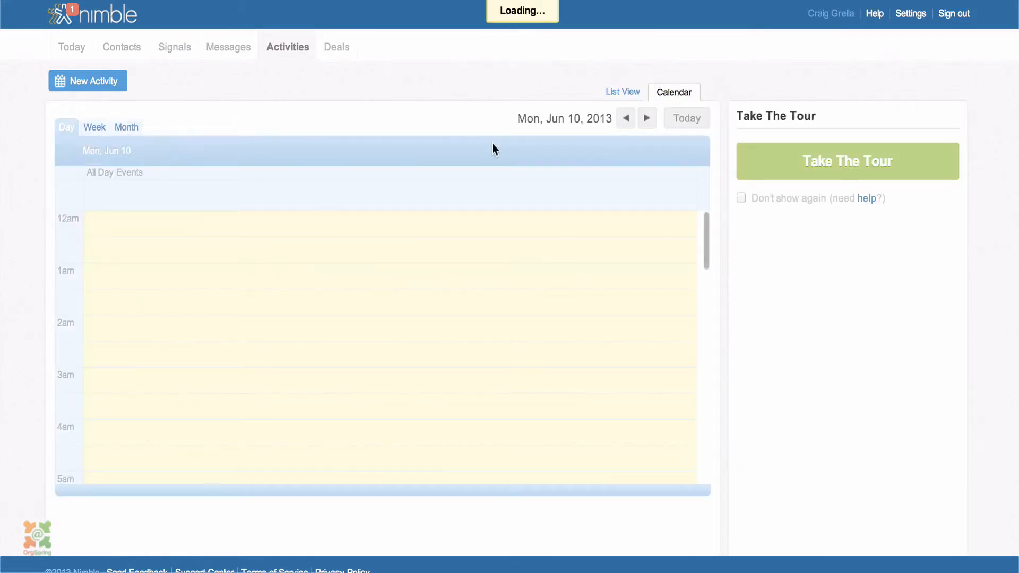
click(130, 127)
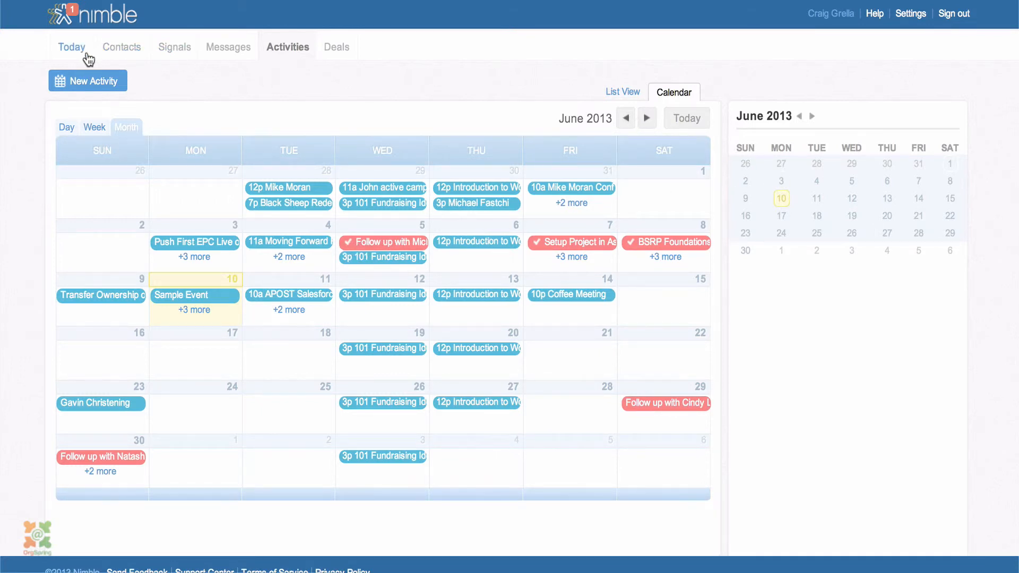
click(130, 51)
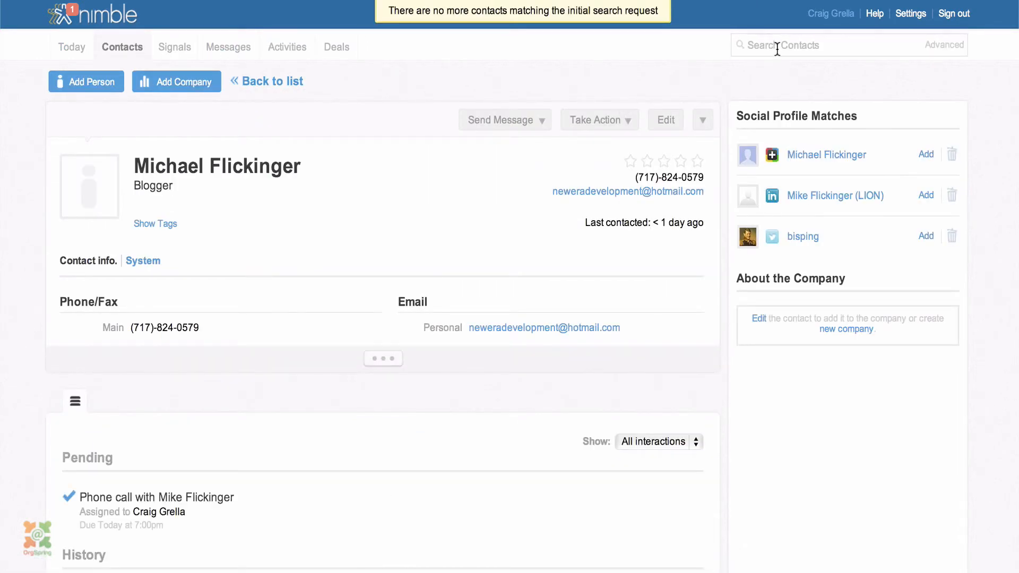
Search contacts by name and open the match's profile down to its Pending tasks
click(778, 49)
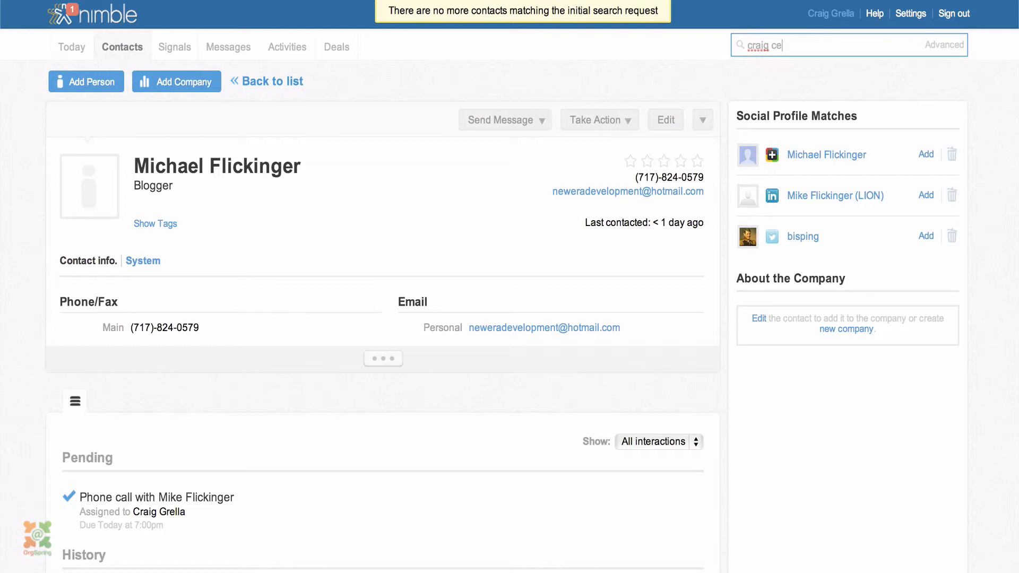
key(Return)
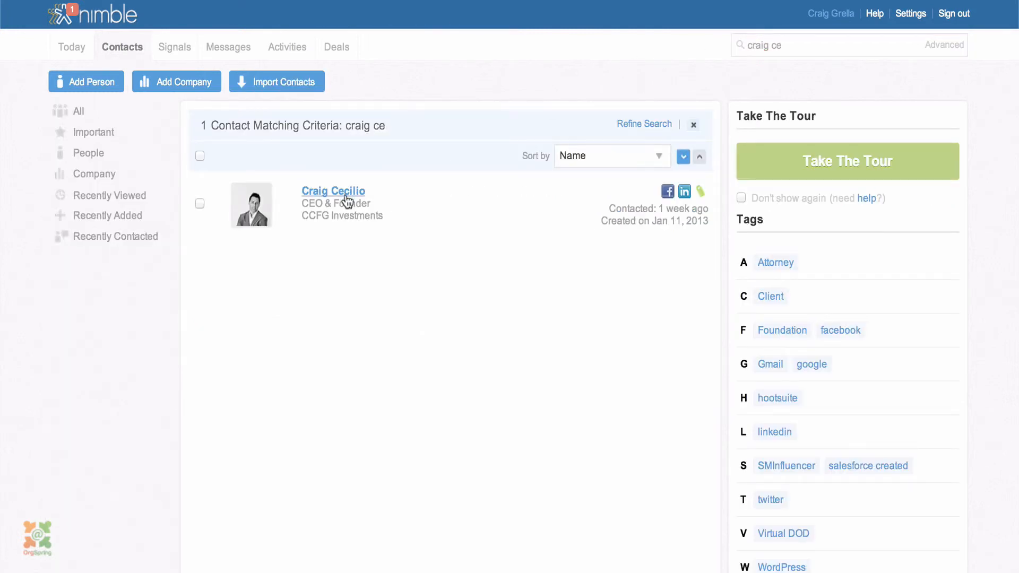
click(363, 196)
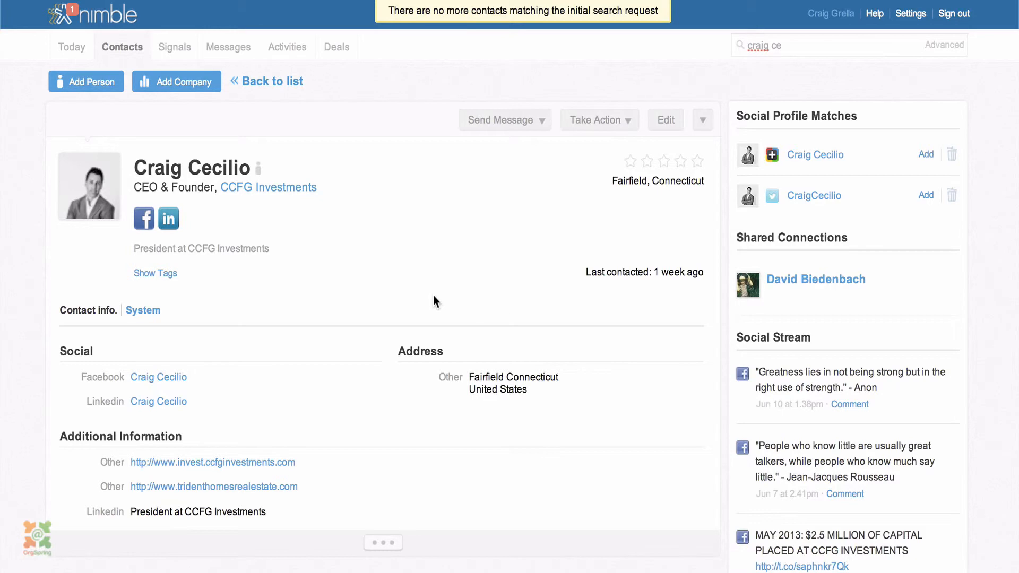
scroll(434, 281, down, 5)
scroll(434, 281, down, 2)
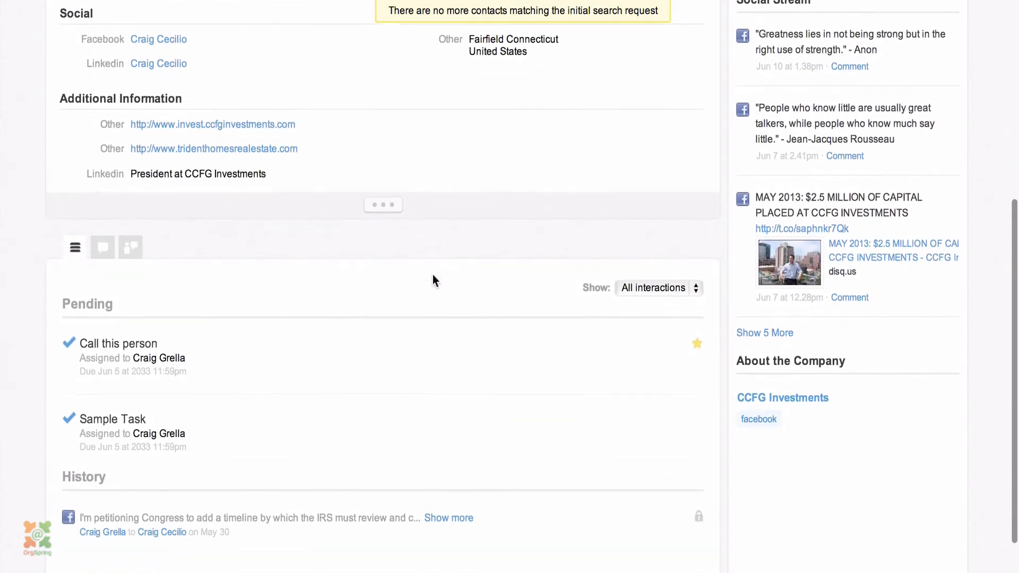
Open Sample Task from the contact's profile, then reopen it and mark it complete
click(115, 419)
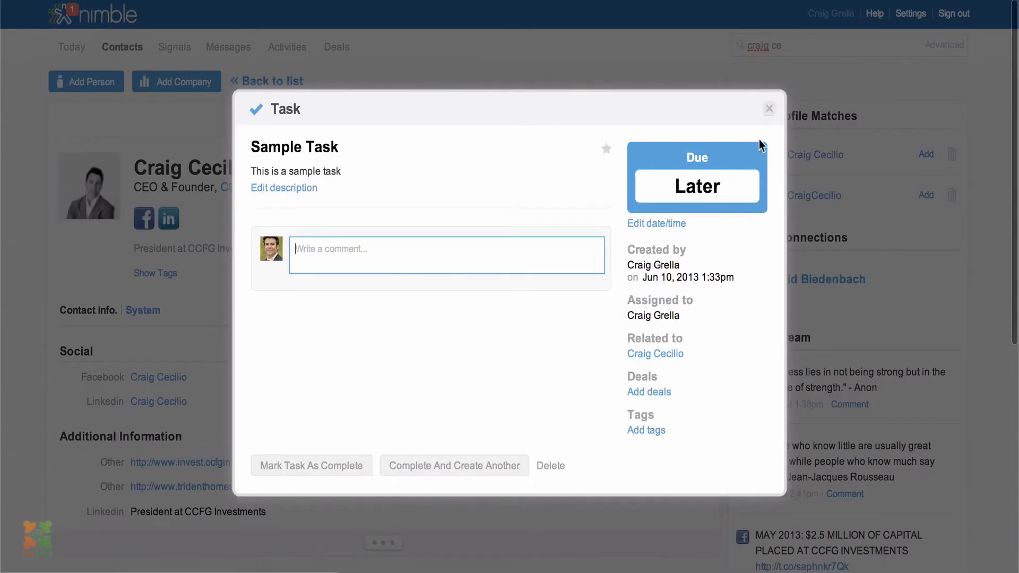
click(771, 111)
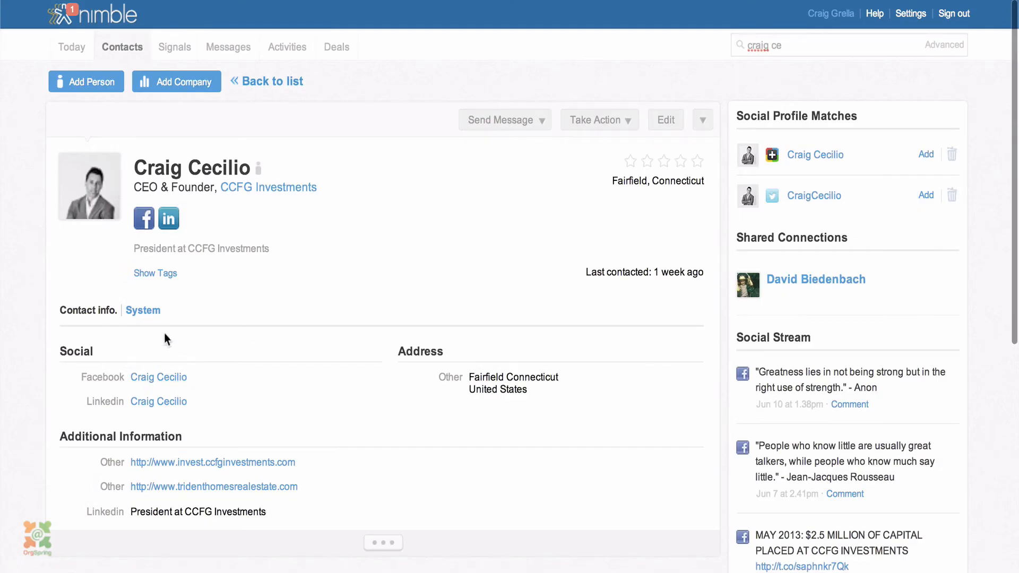
scroll(186, 413, down, 6)
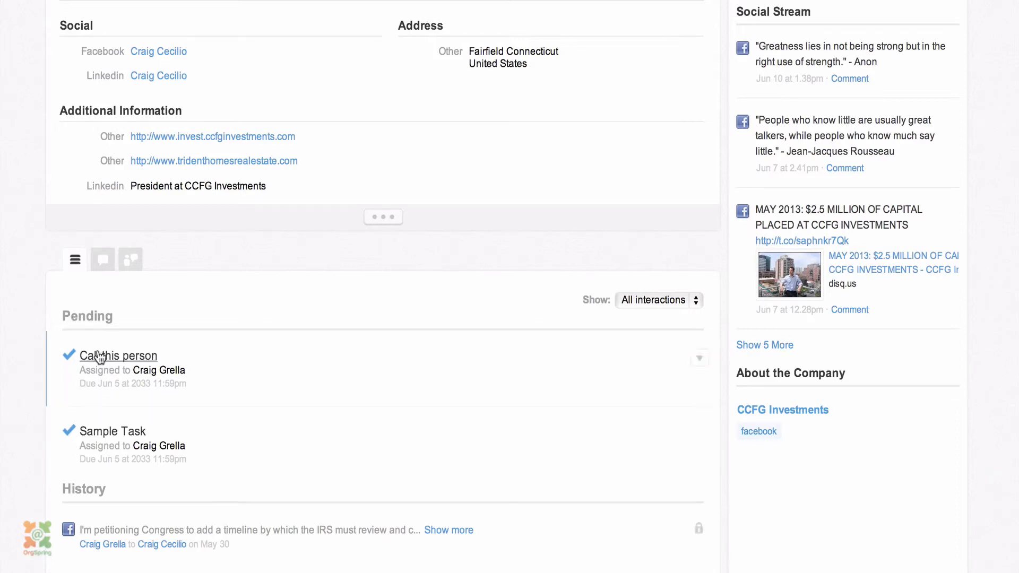
click(137, 430)
scroll(505, 412, down, 1)
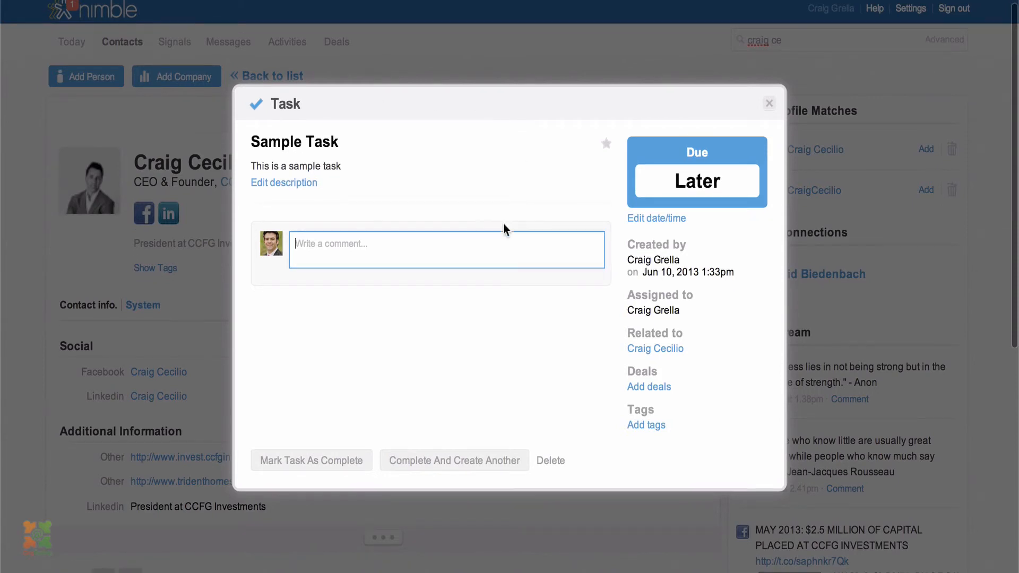
click(493, 253)
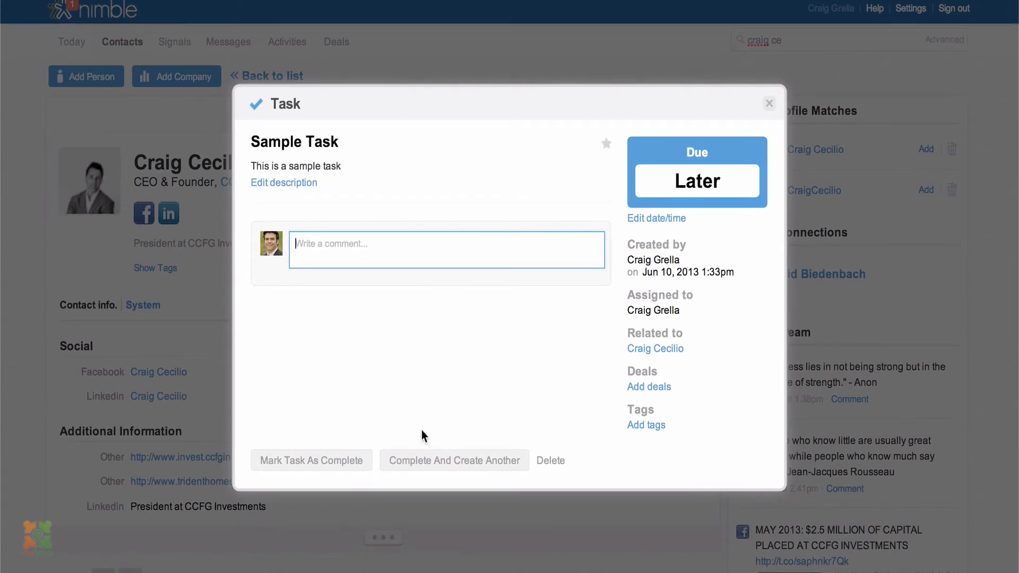
click(322, 462)
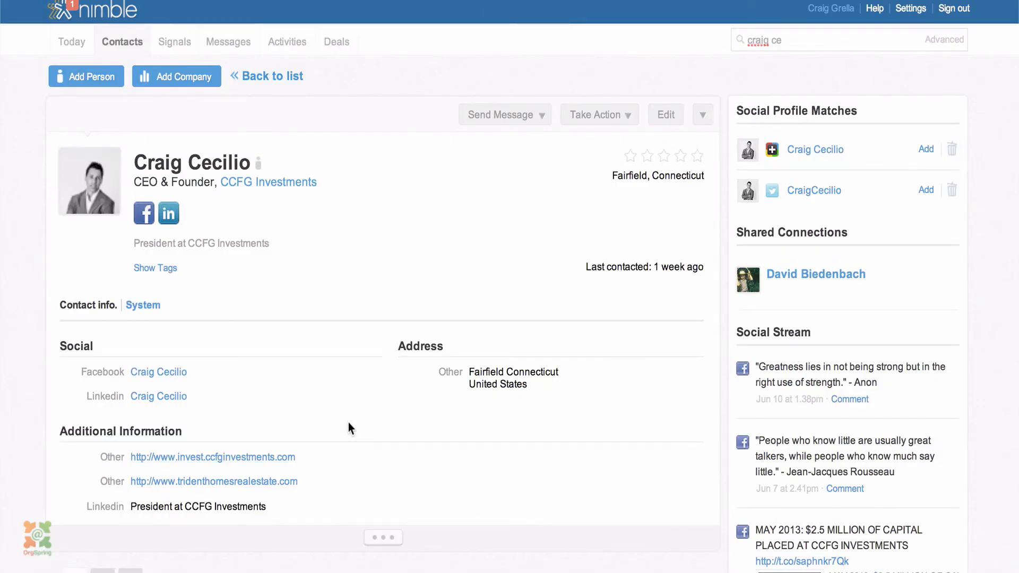
scroll(348, 422, down, 8)
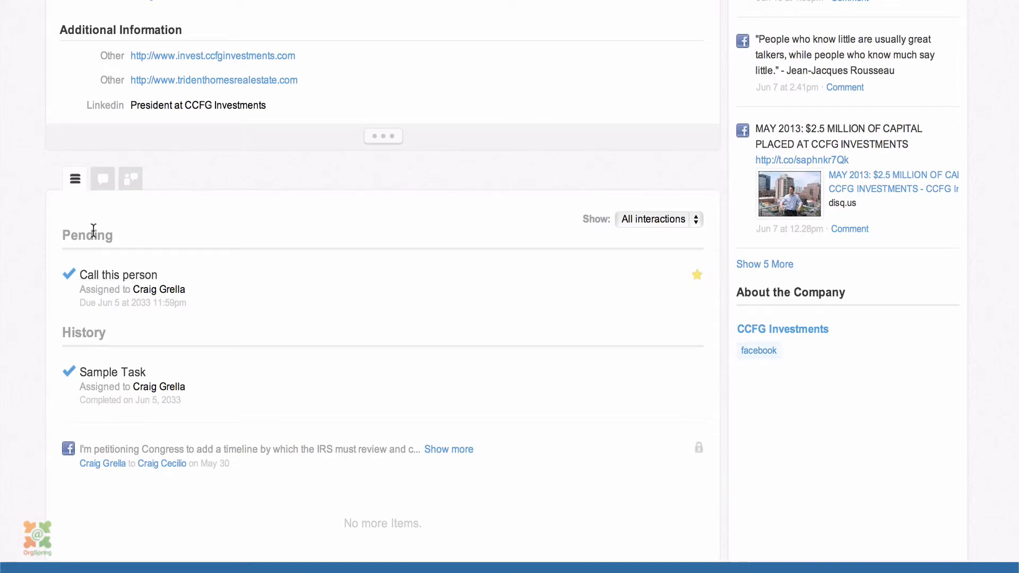
On the Call this person task, post a comment that the contact needs a proposal for a new grant
click(96, 274)
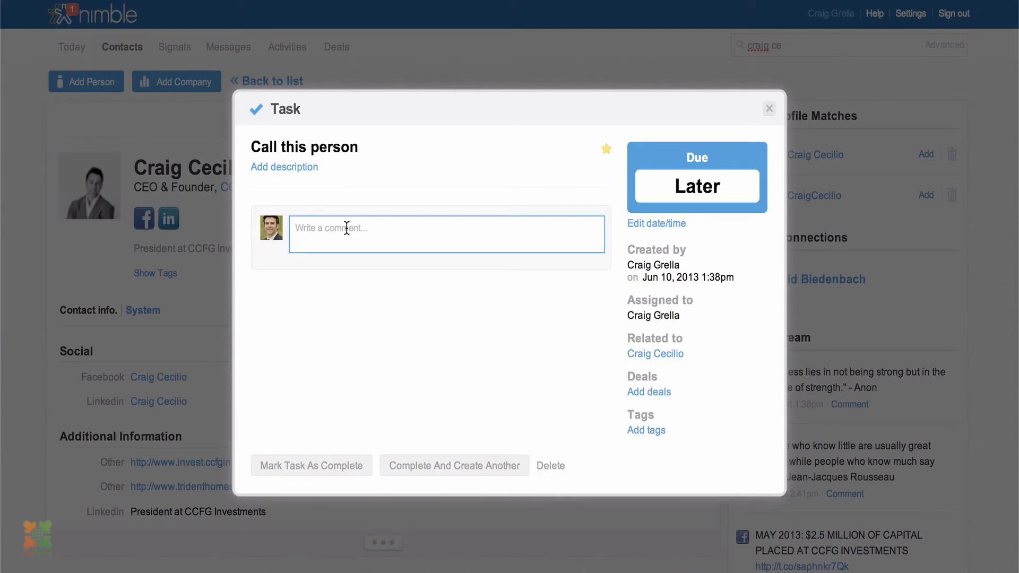
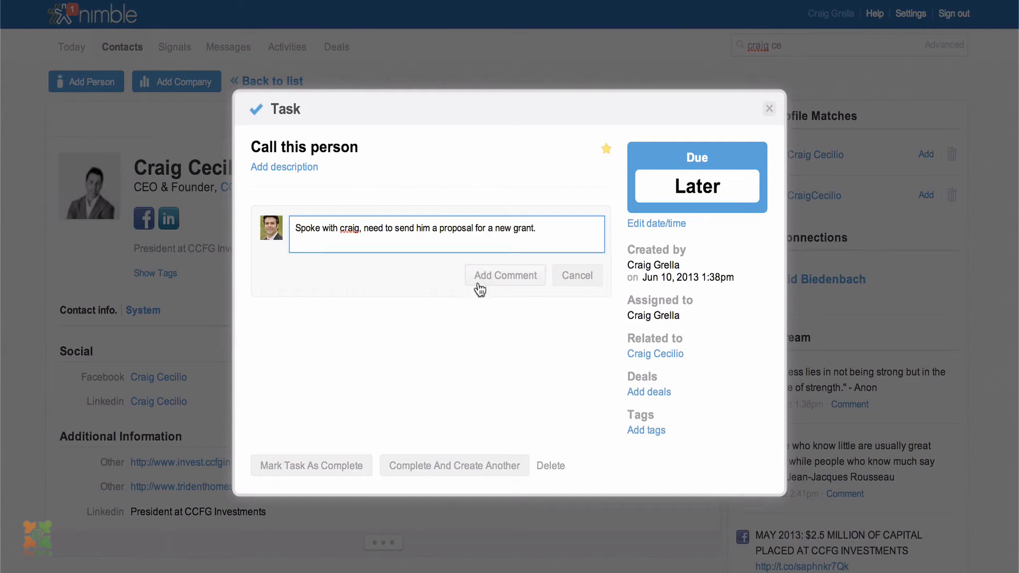
click(489, 277)
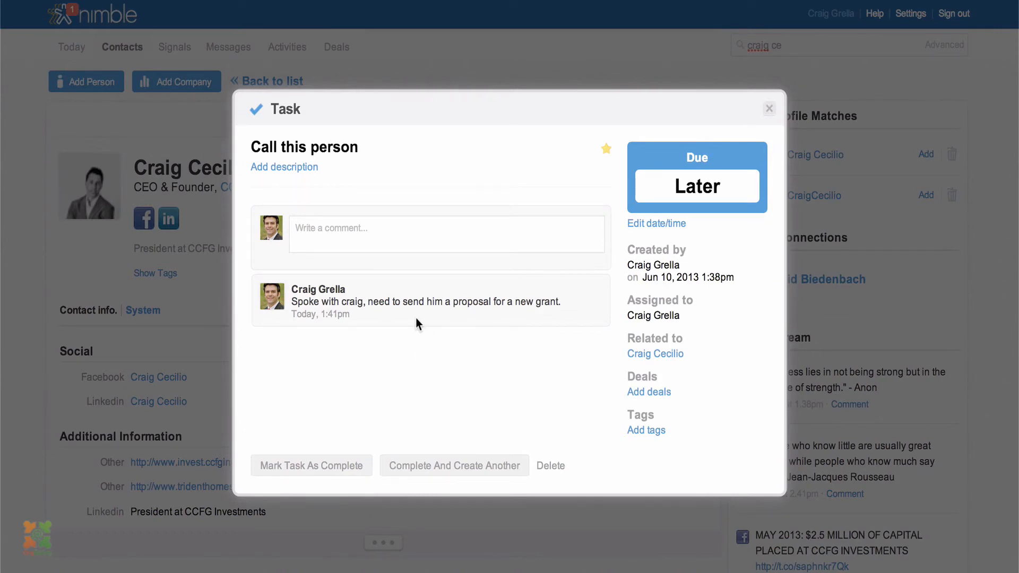
Complete the task and save a follow-up 'Send a new grant application', due Later, linked to the contact
click(447, 469)
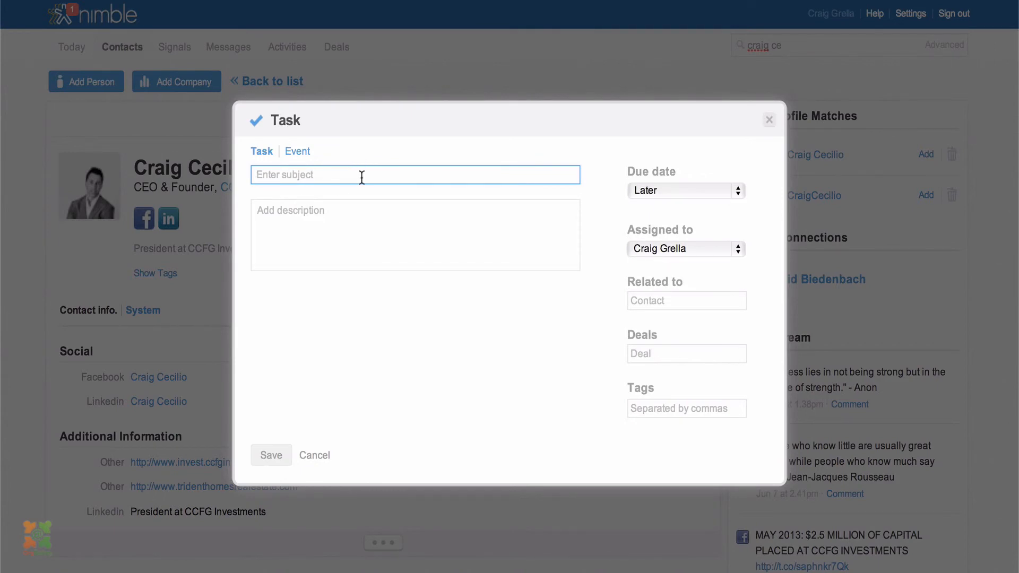
text(Send a new grant application)
key(Tab)
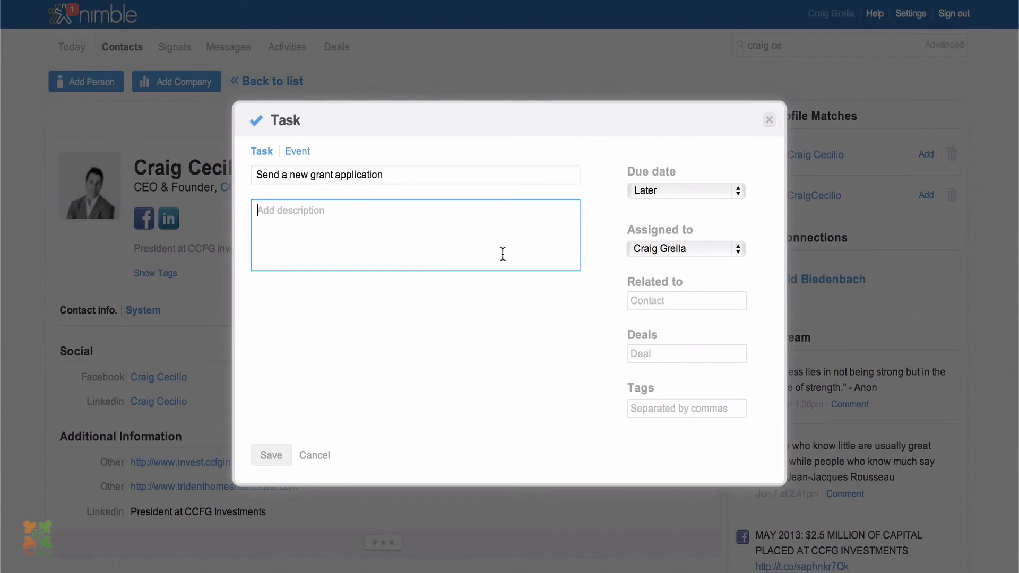
click(673, 190)
click(671, 230)
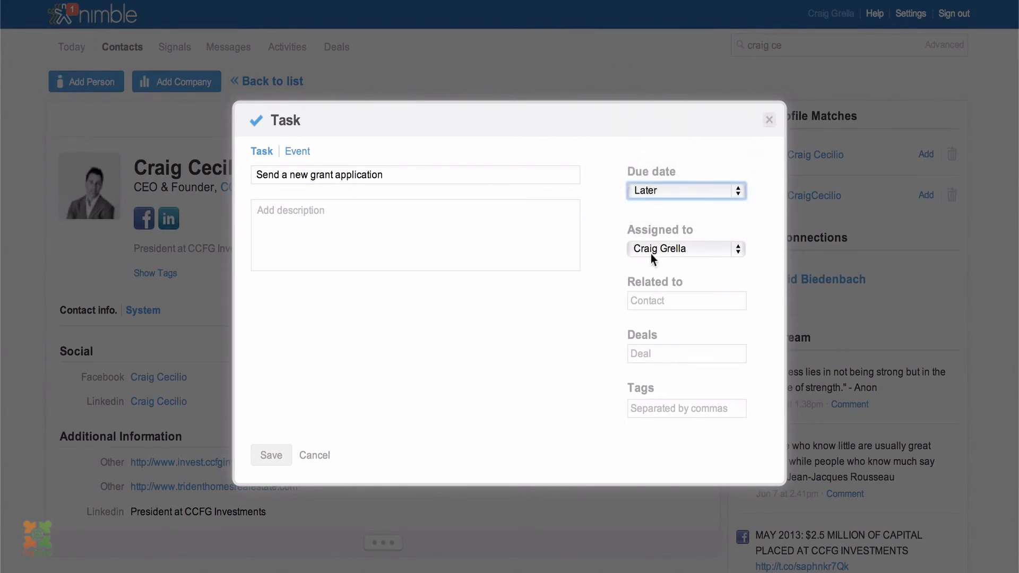
click(656, 298)
text(craig)
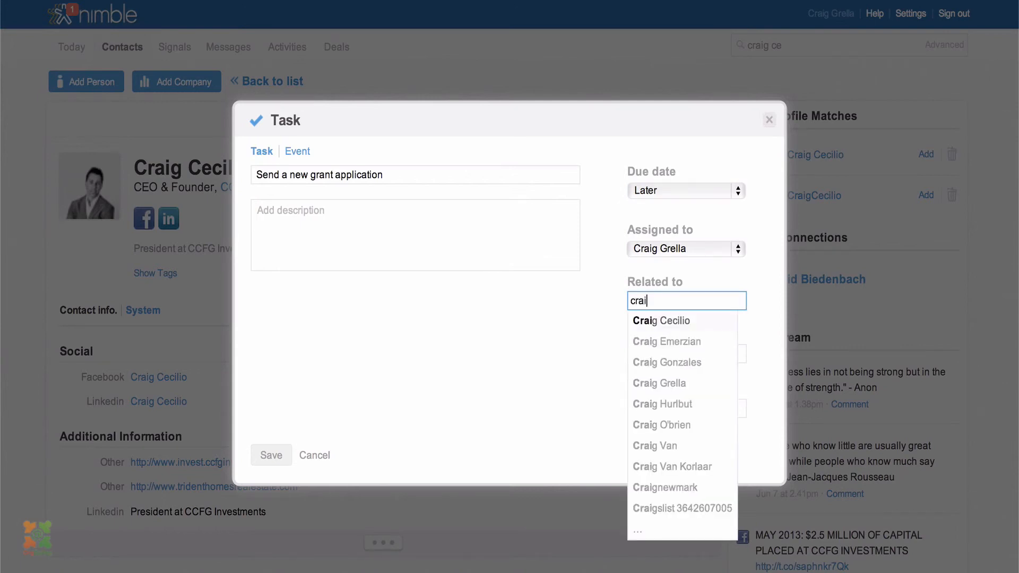
click(653, 320)
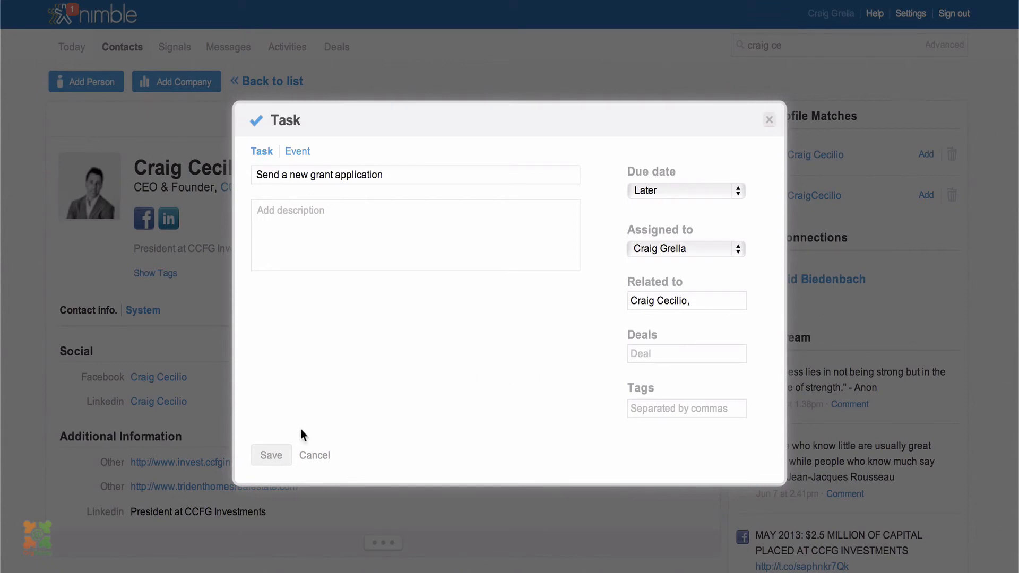
click(281, 458)
scroll(271, 462, down, 8)
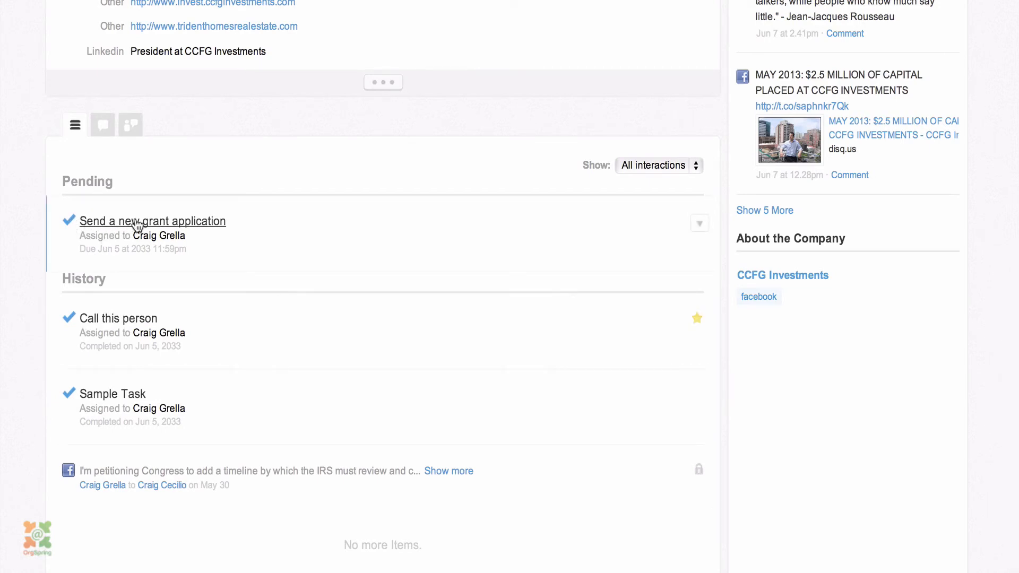
Delete the pending 'Send a new grant application' task from the contact's page, confirming with Proceed Anyway
click(700, 225)
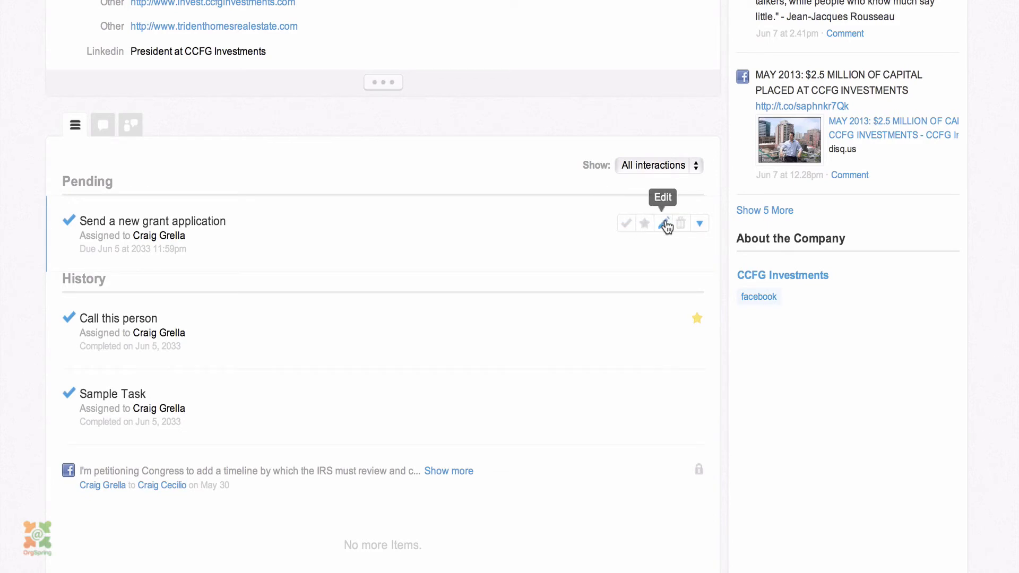
click(682, 225)
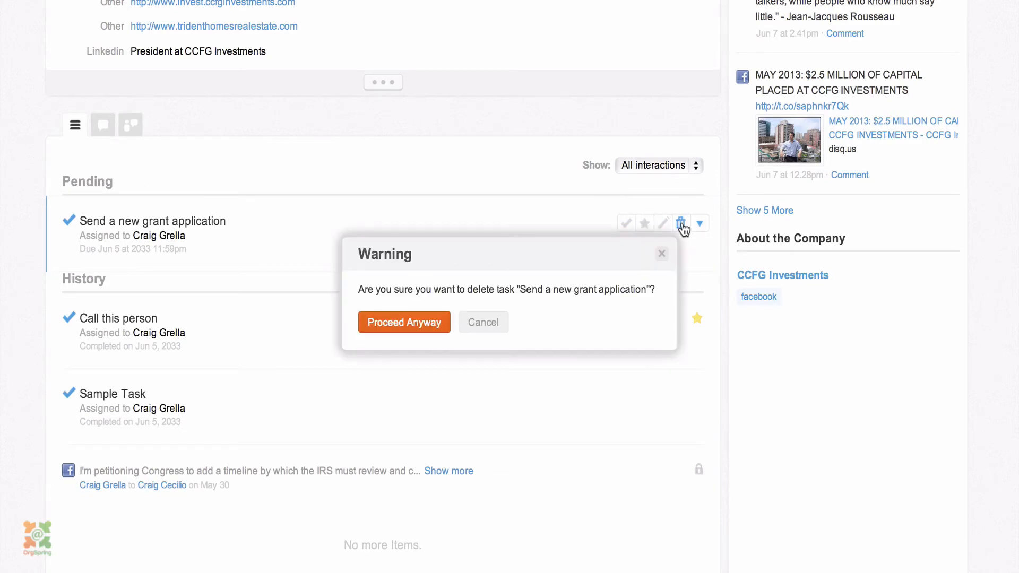
click(417, 324)
scroll(456, 315, up, 8)
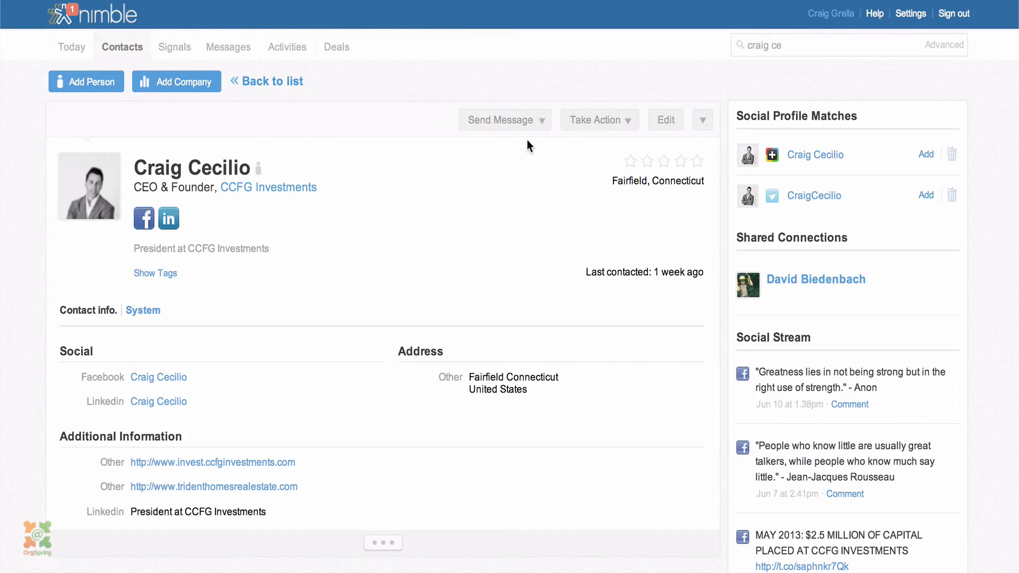
Open a Take Action > Add Task form for the contact, cancel it, and reopen Take Action
click(626, 125)
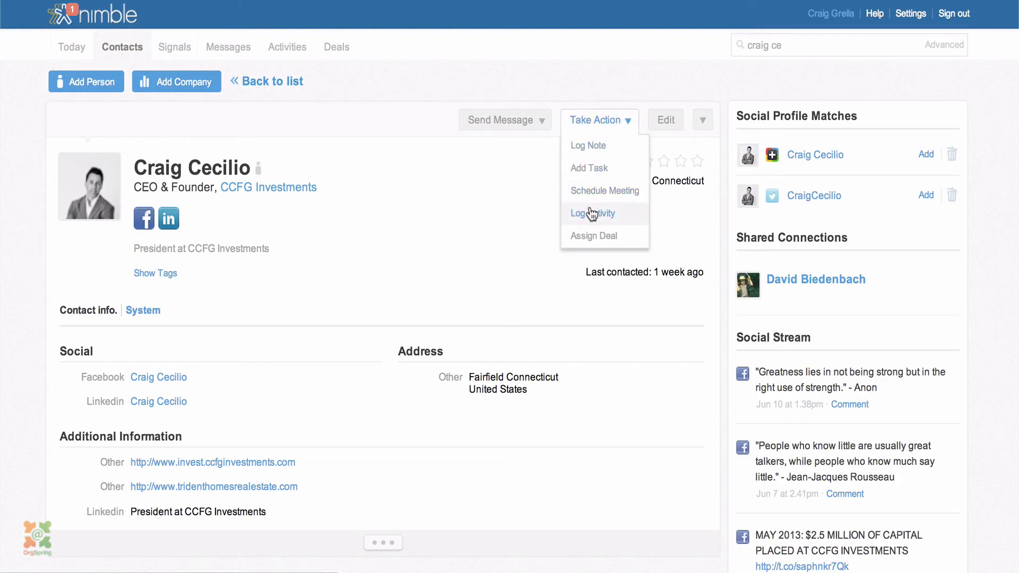
click(604, 169)
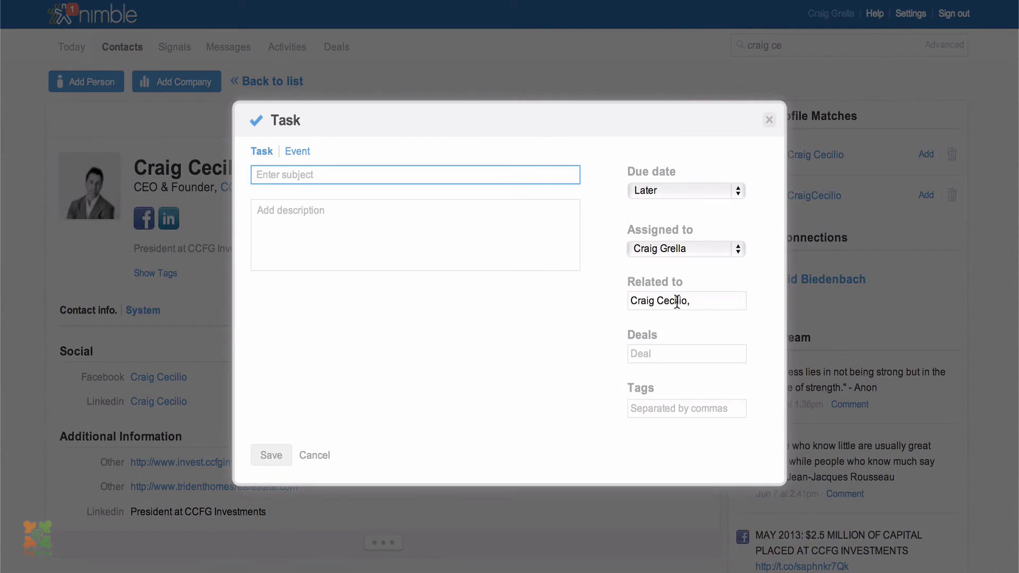
click(317, 456)
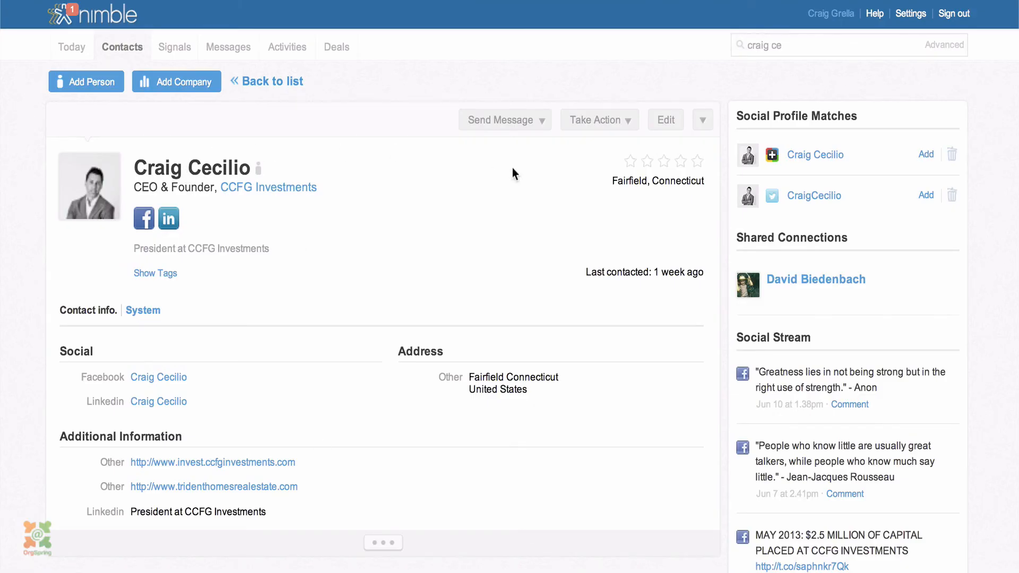
click(626, 124)
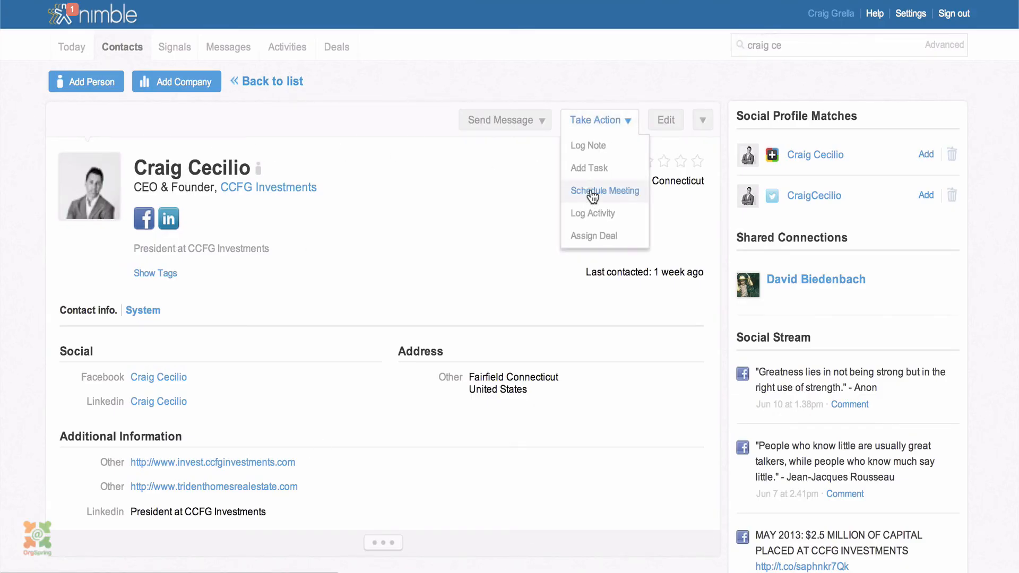
Review a Schedule Meeting event form for the contact, cancel it, and go to Messages
click(592, 191)
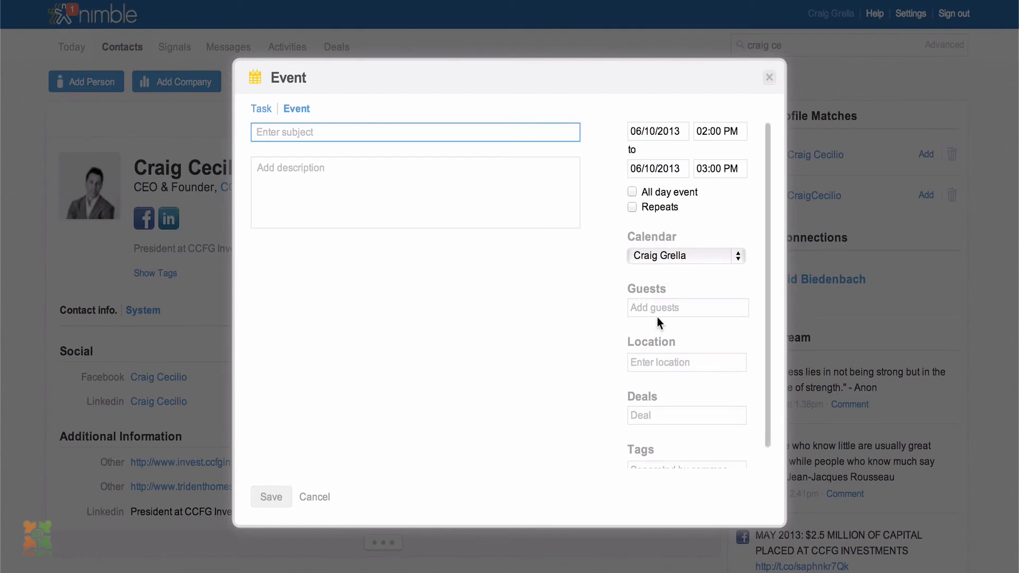
scroll(657, 317, down, 3)
scroll(657, 319, up, 3)
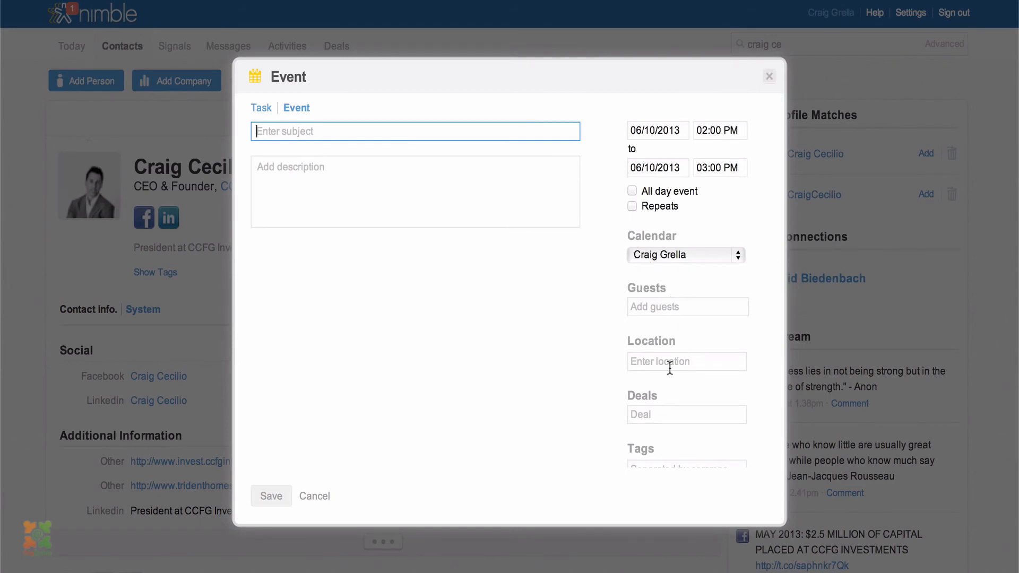
click(325, 496)
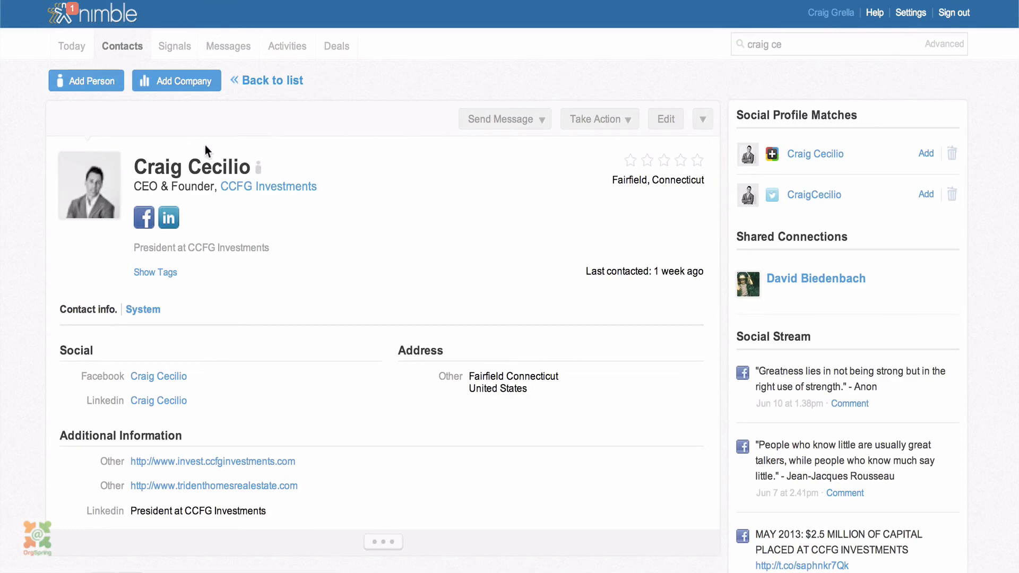
click(237, 50)
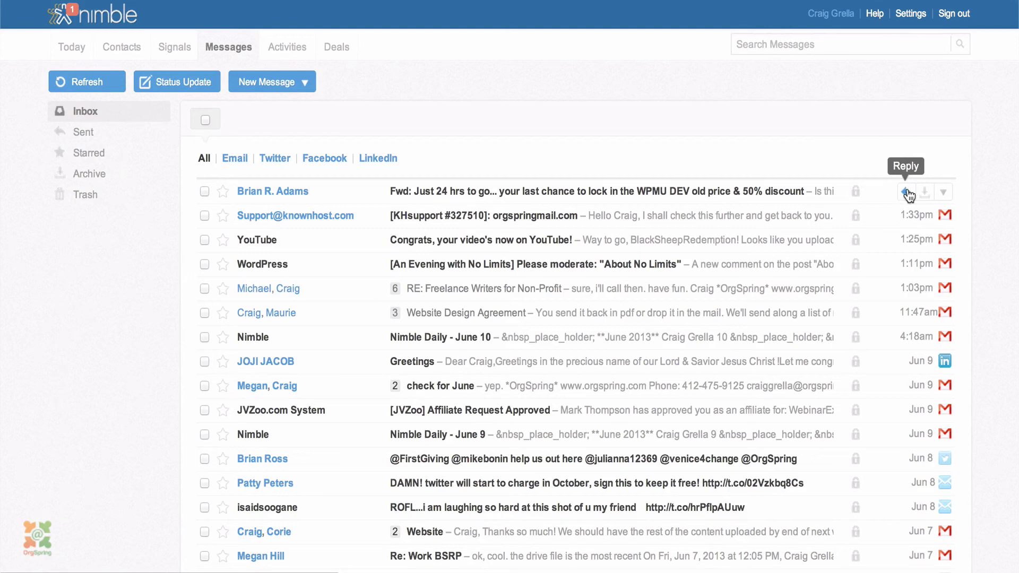
Expand the top WPMU DEV message's actions: Reply, Forward, Star, Create task and Trash
click(947, 196)
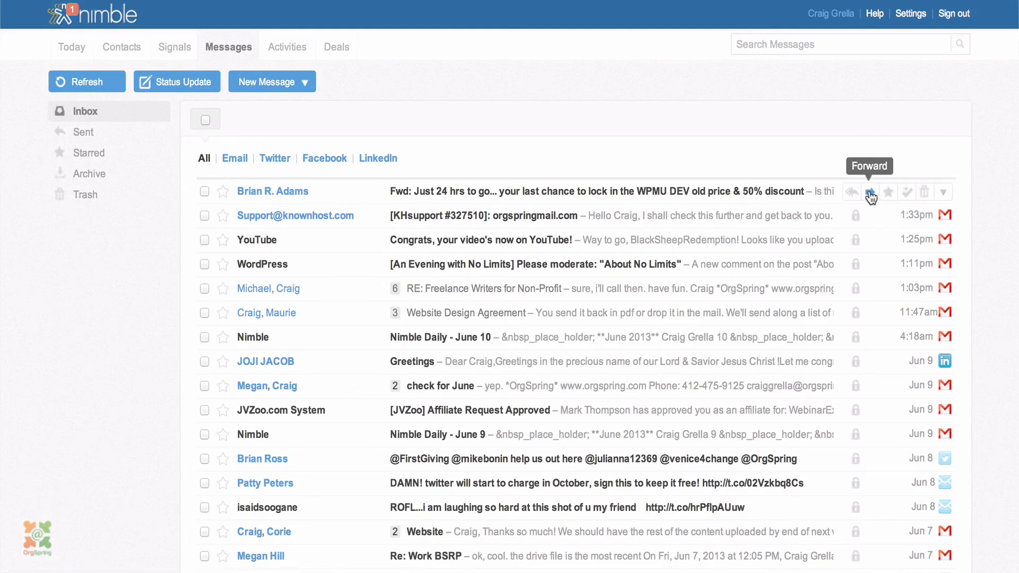
click(908, 192)
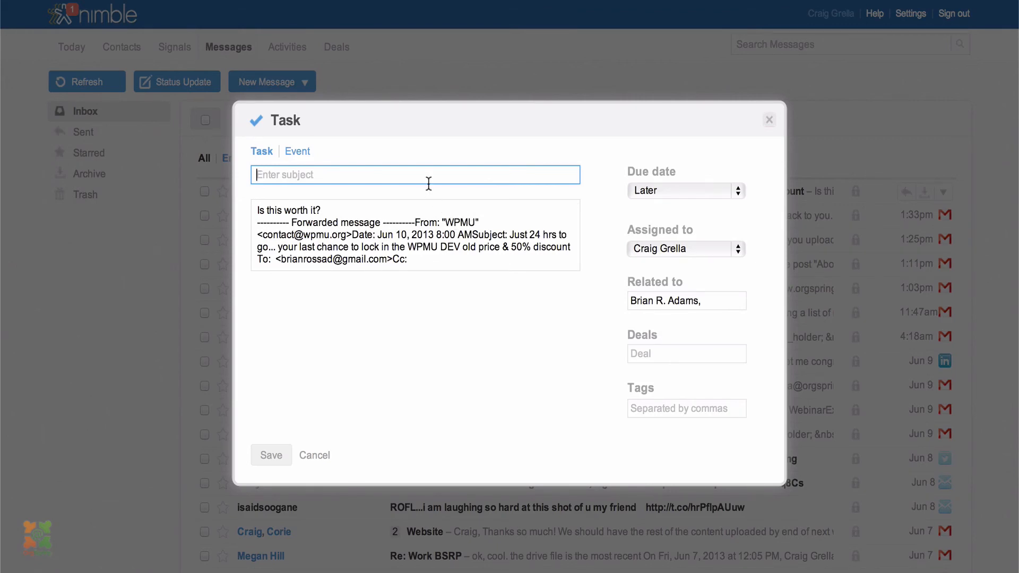
scroll(413, 226, down, 1)
scroll(413, 225, down, 10)
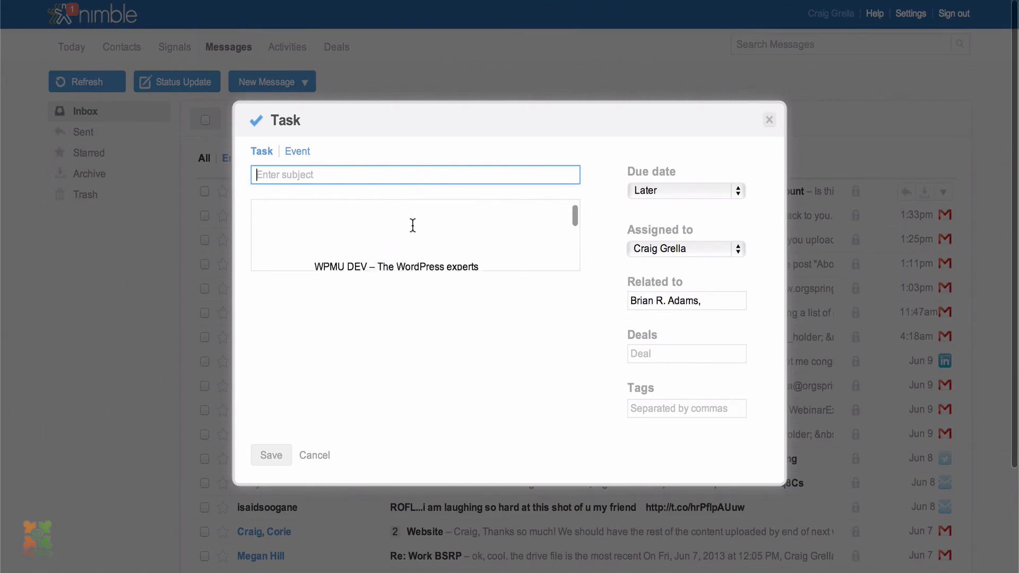
scroll(413, 225, up, 10)
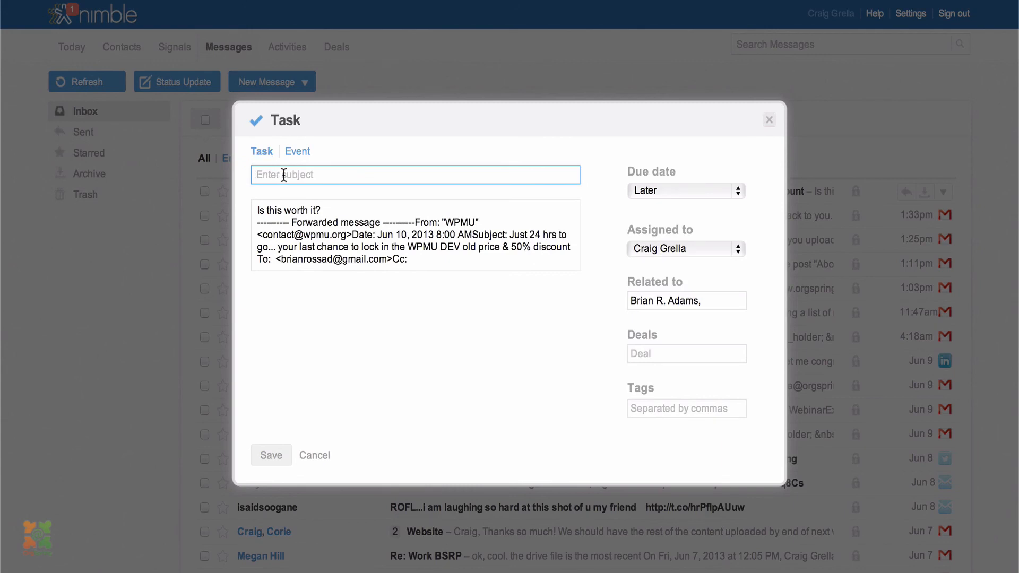
click(307, 155)
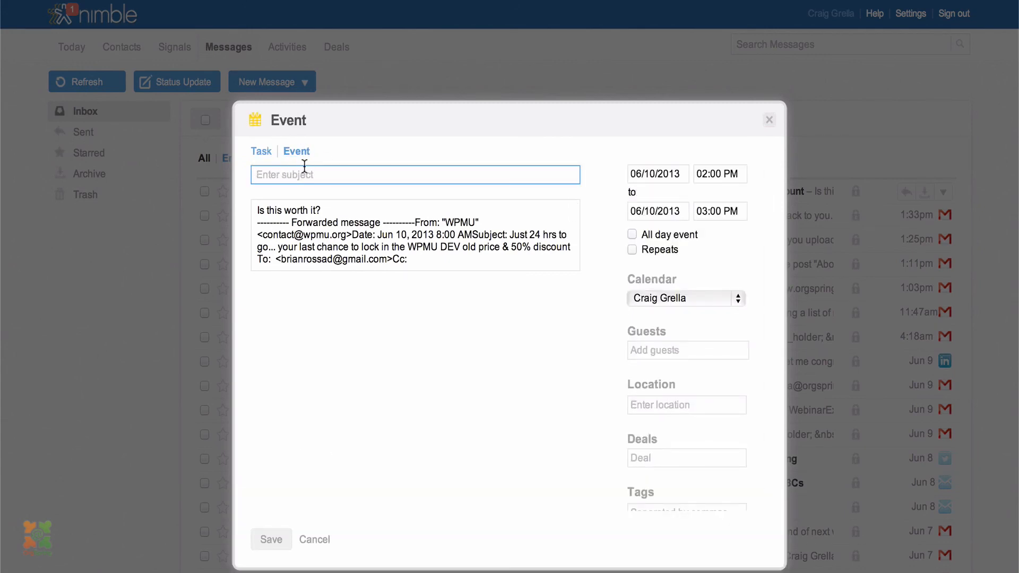
click(316, 542)
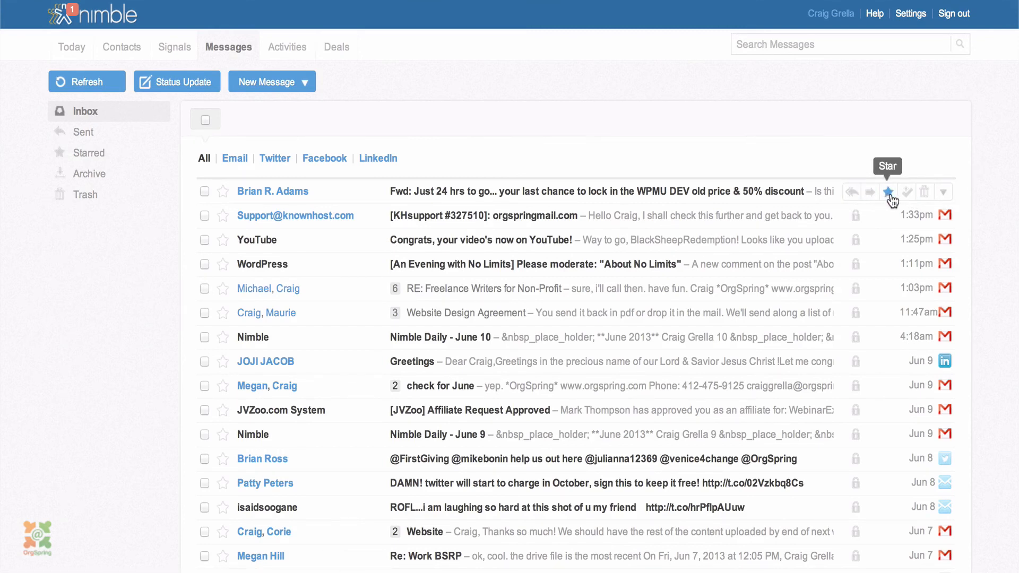
click(909, 192)
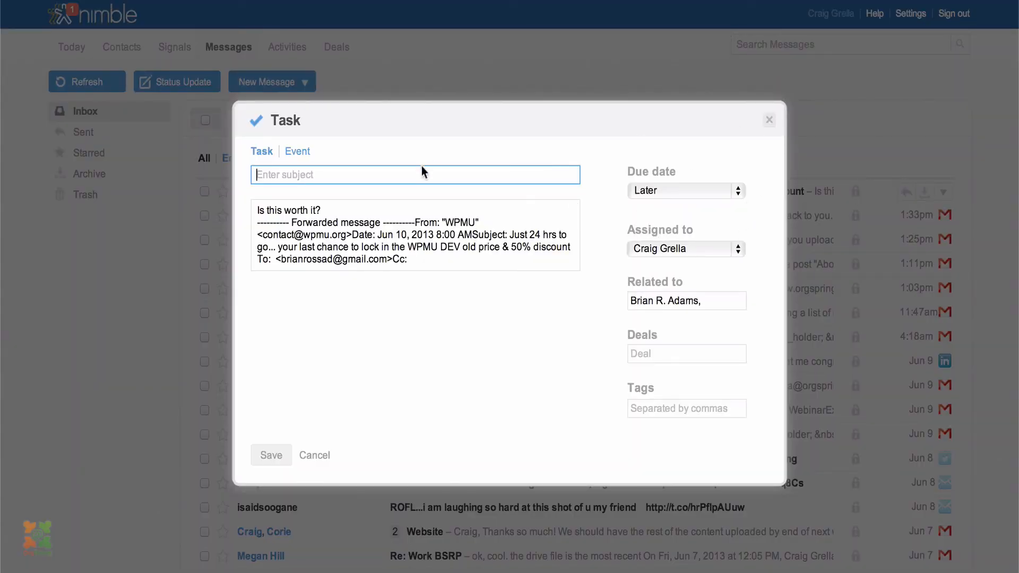
scroll(390, 253, down, 5)
scroll(390, 253, up, 5)
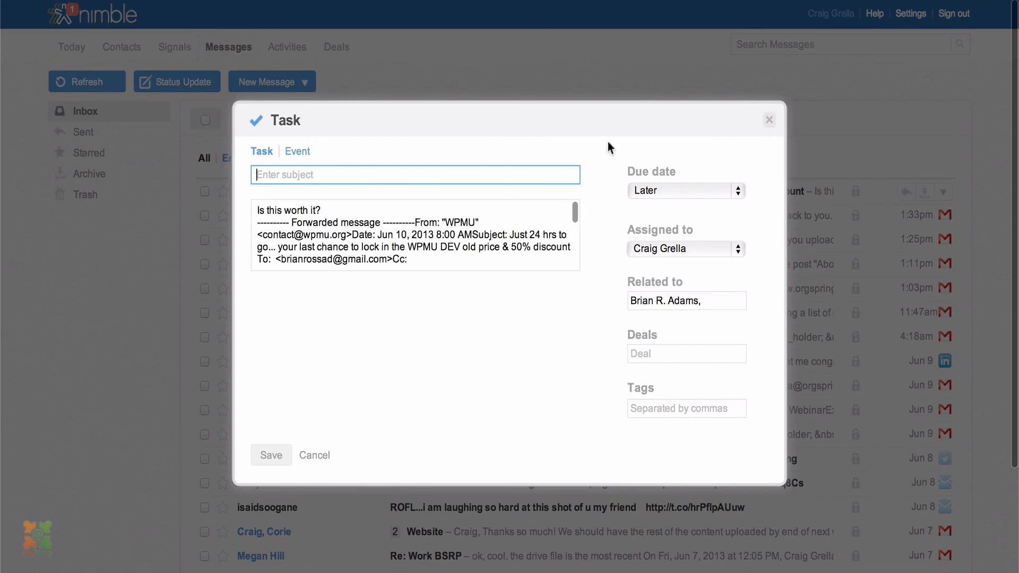
click(768, 121)
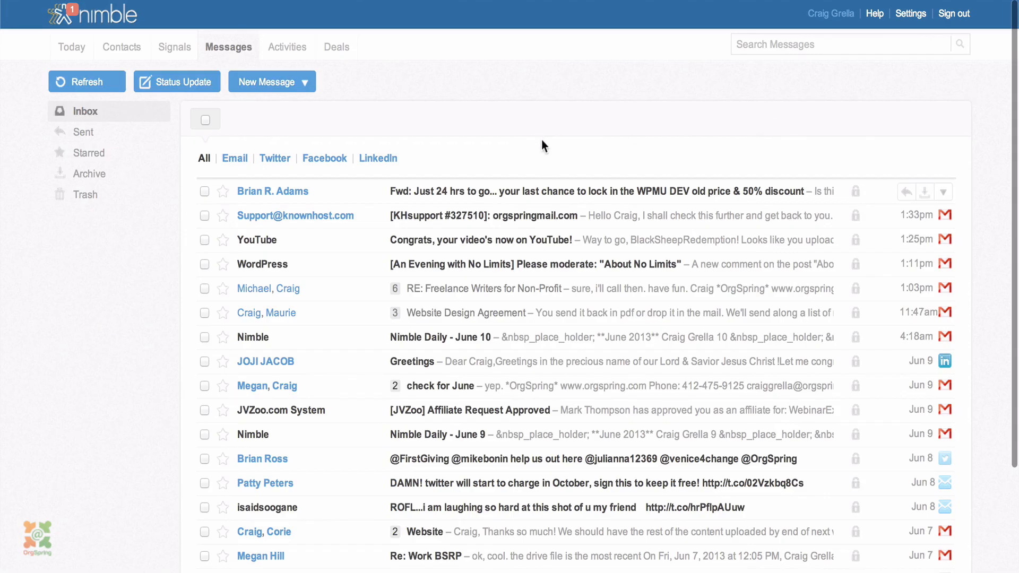